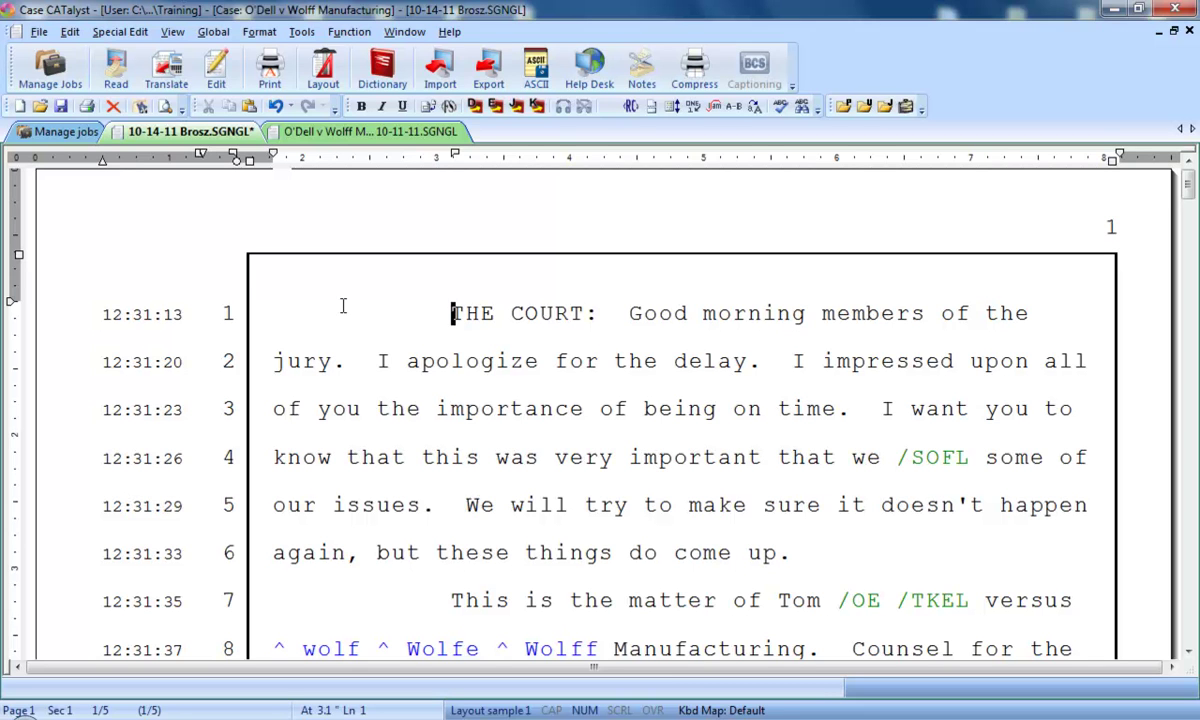
# Show the job list, then return to the 10-14-11 Brosz transcript
pyautogui.click(72, 153)
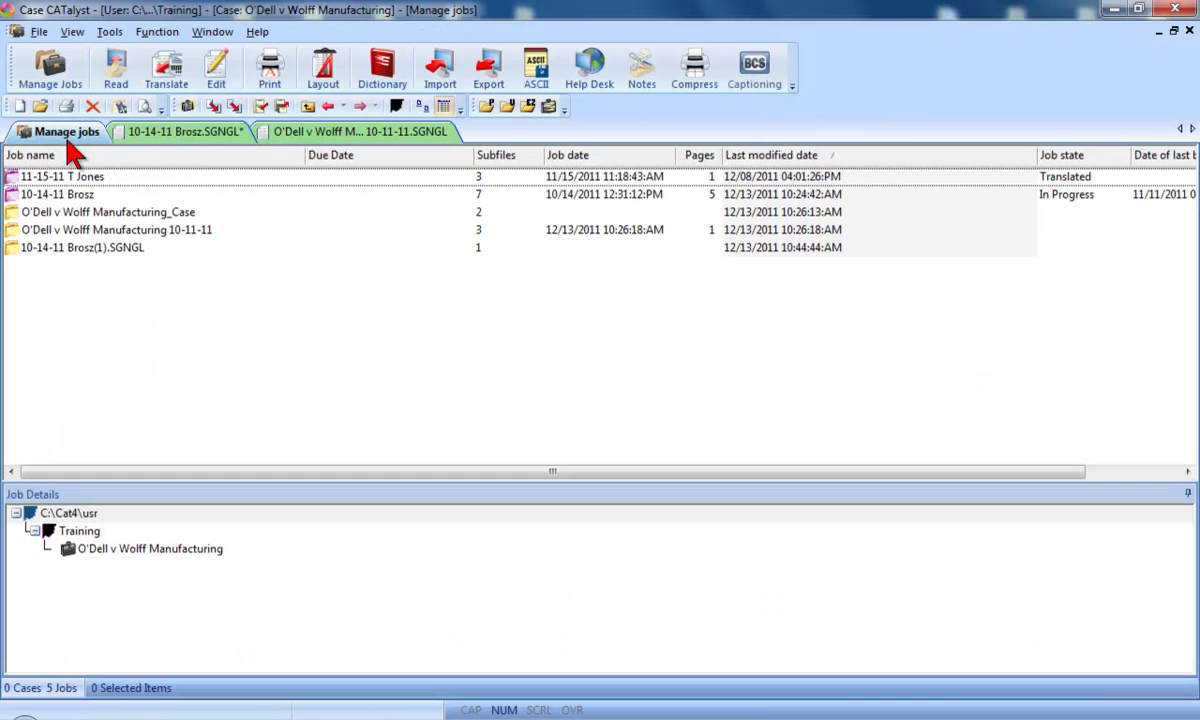
pyautogui.click(177, 140)
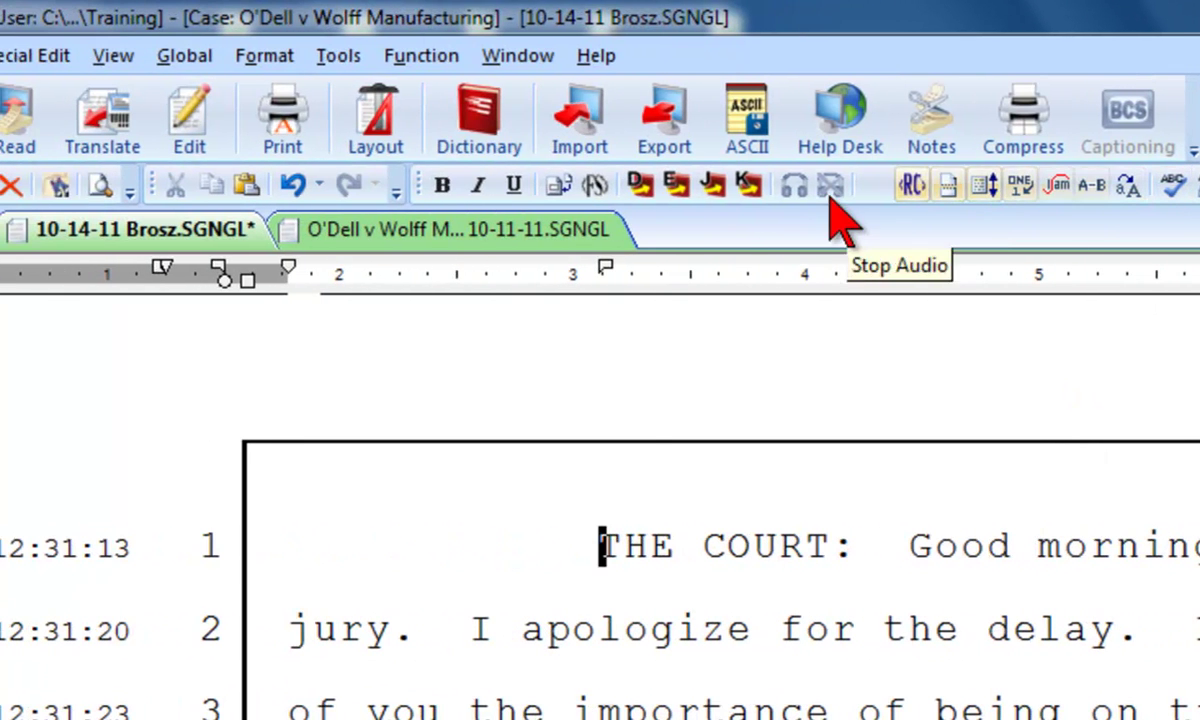
pyautogui.click(340, 56)
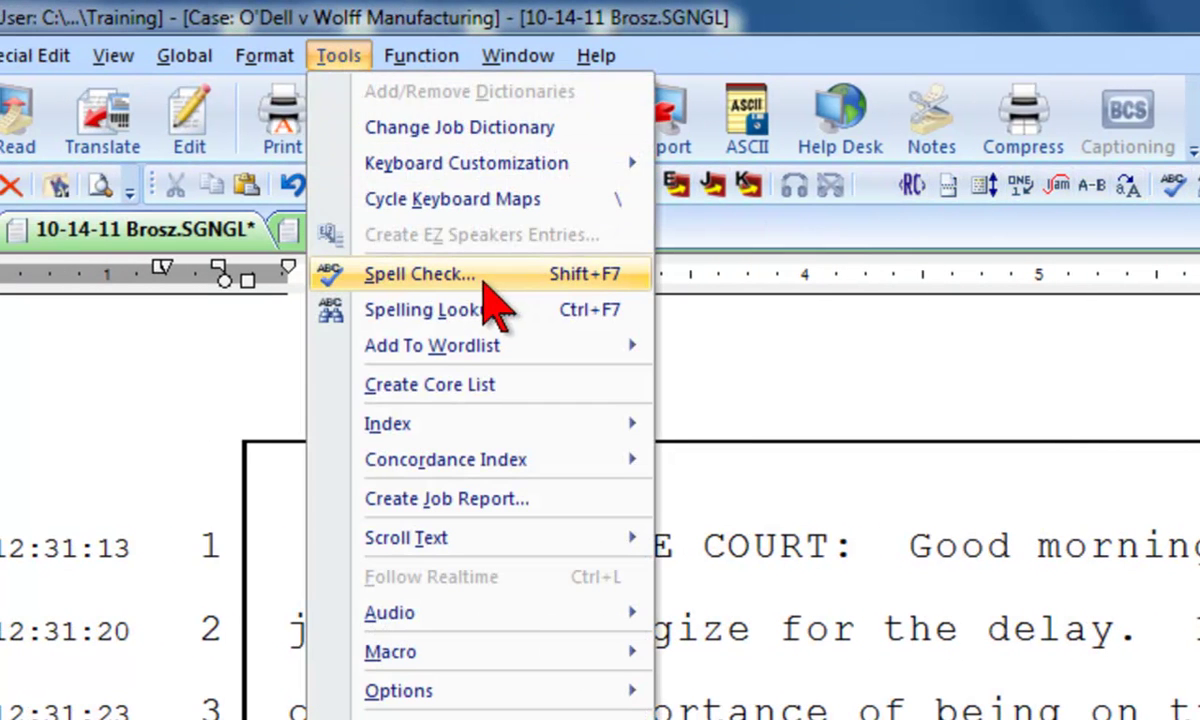
pyautogui.press('Escape')
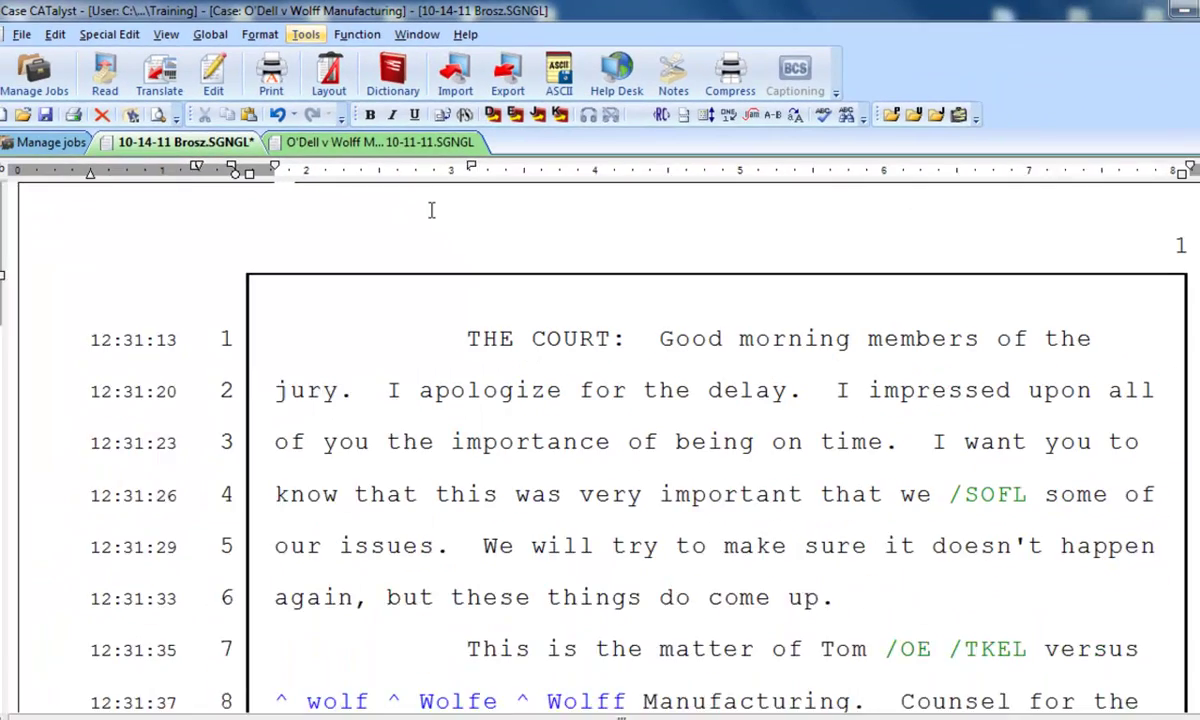
pyautogui.press('Escape')
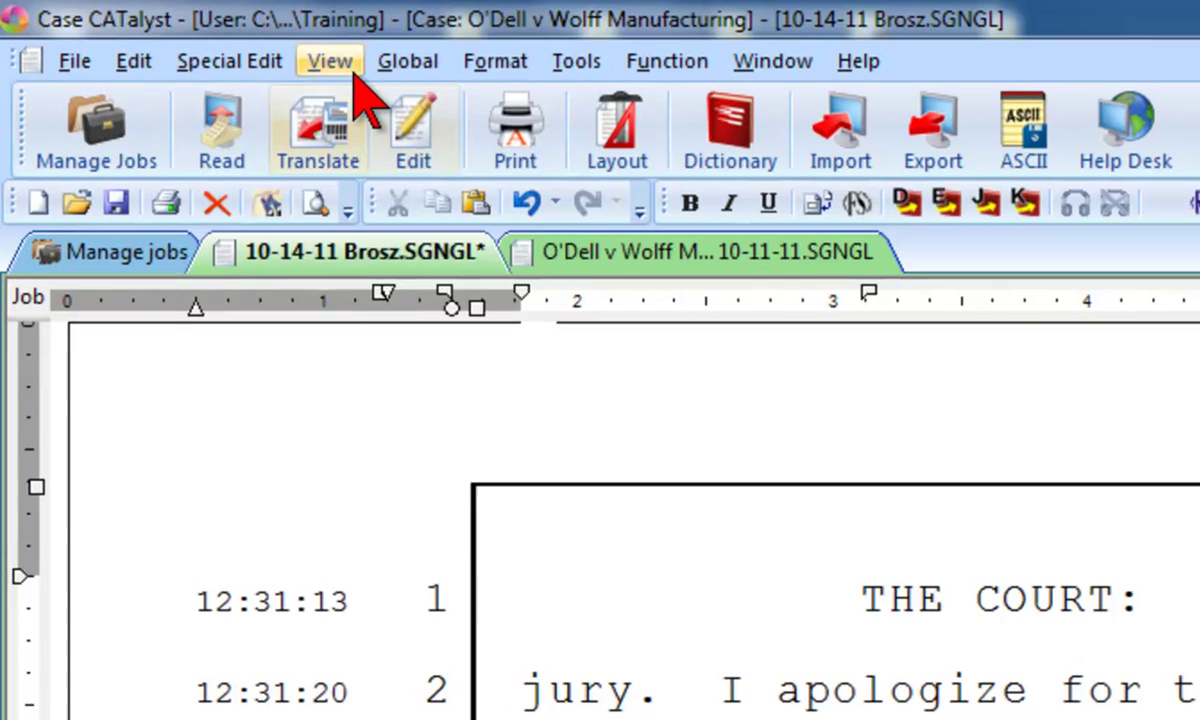
# Switch the 10-14-11 Brosz transcript from page layout to Normal view
pyautogui.click(172, 31)
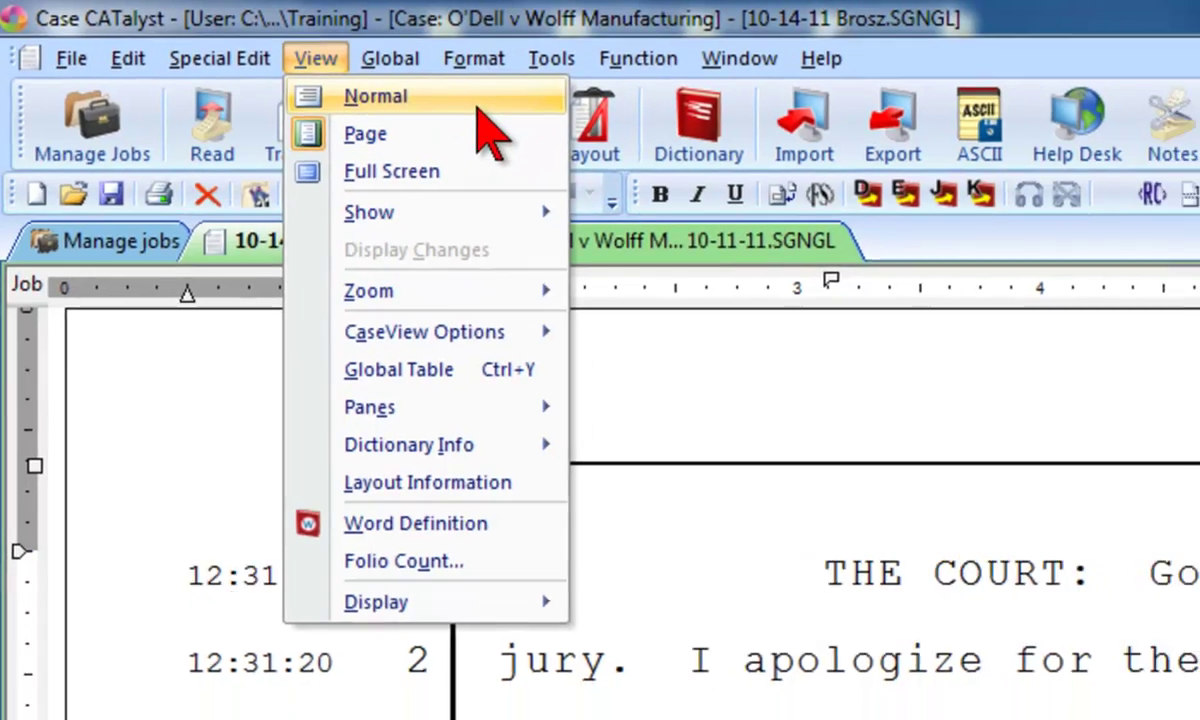
pyautogui.click(500, 110)
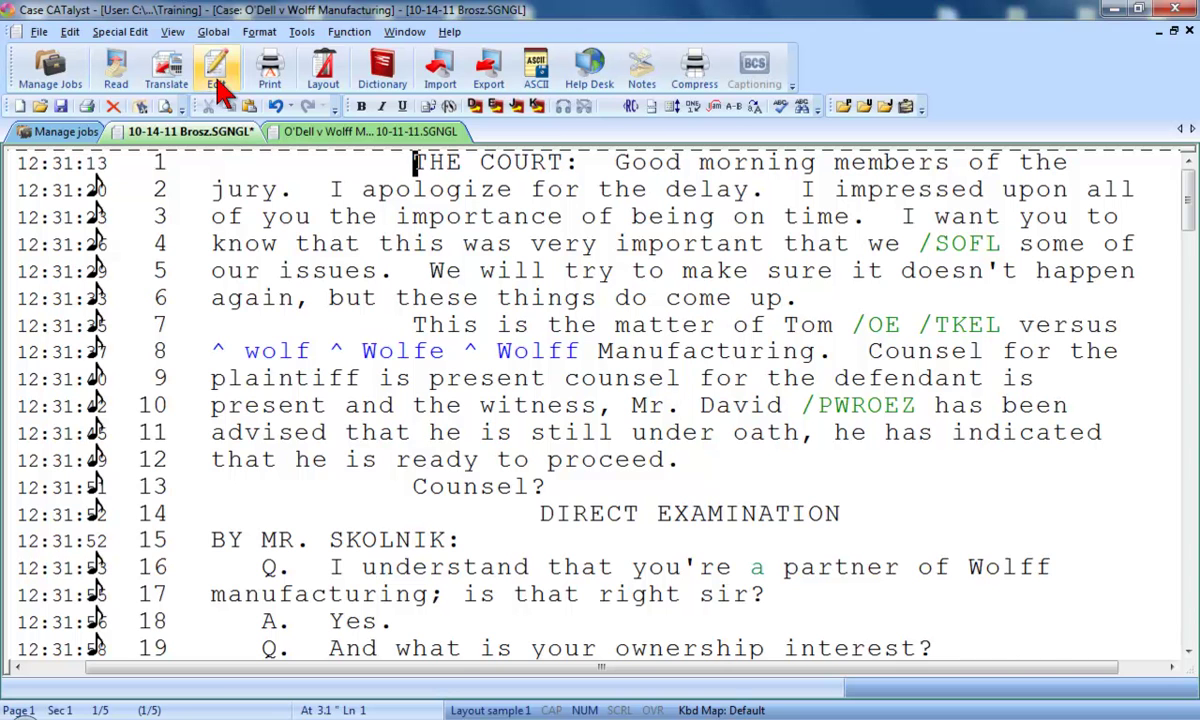
# Turn on double spacing for Normal view
pyautogui.click(176, 32)
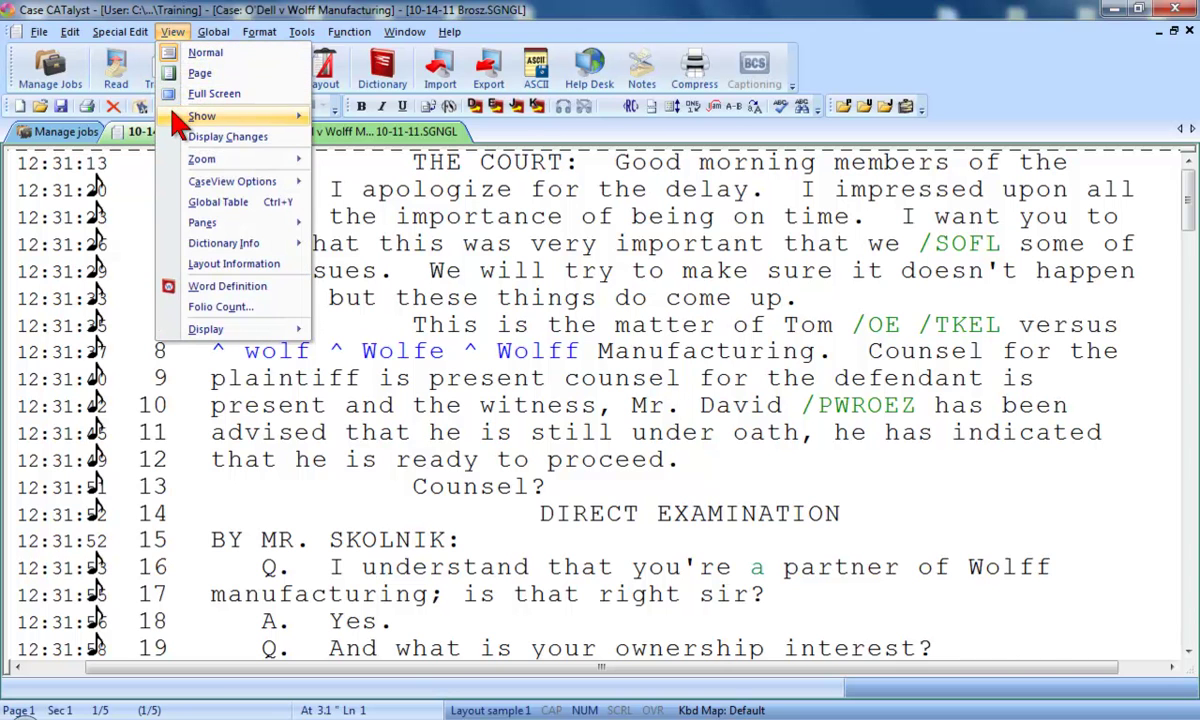
pyautogui.moveTo(220, 116)
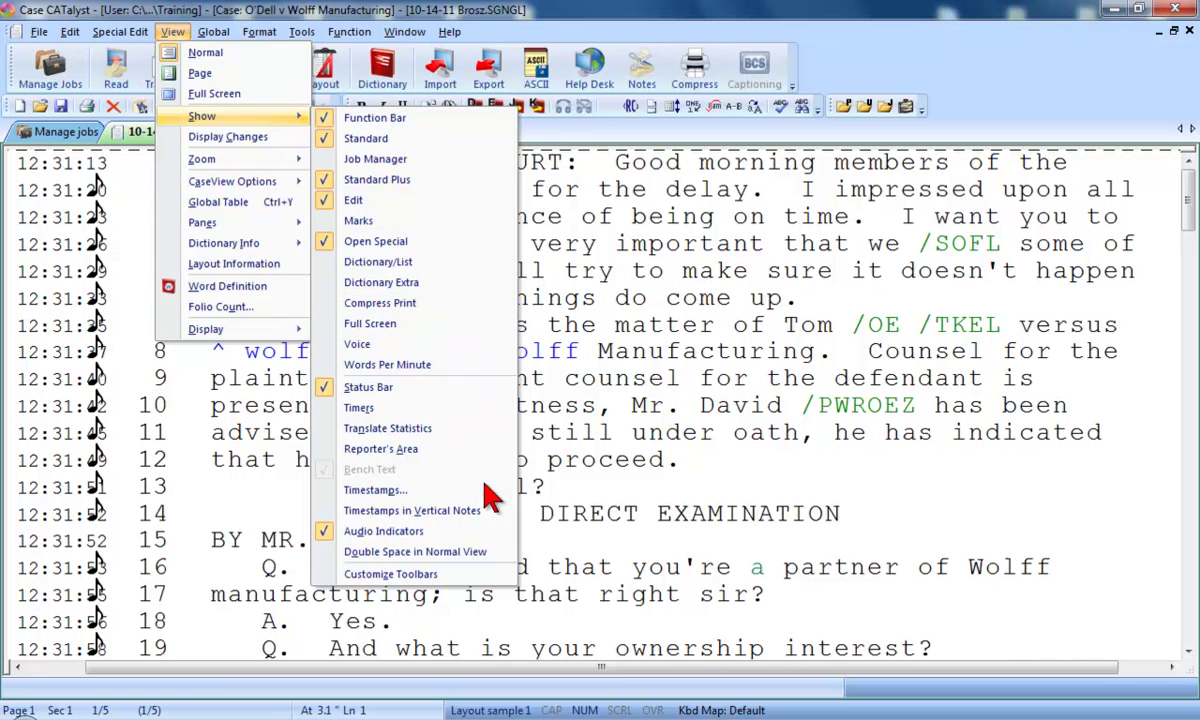
pyautogui.click(500, 566)
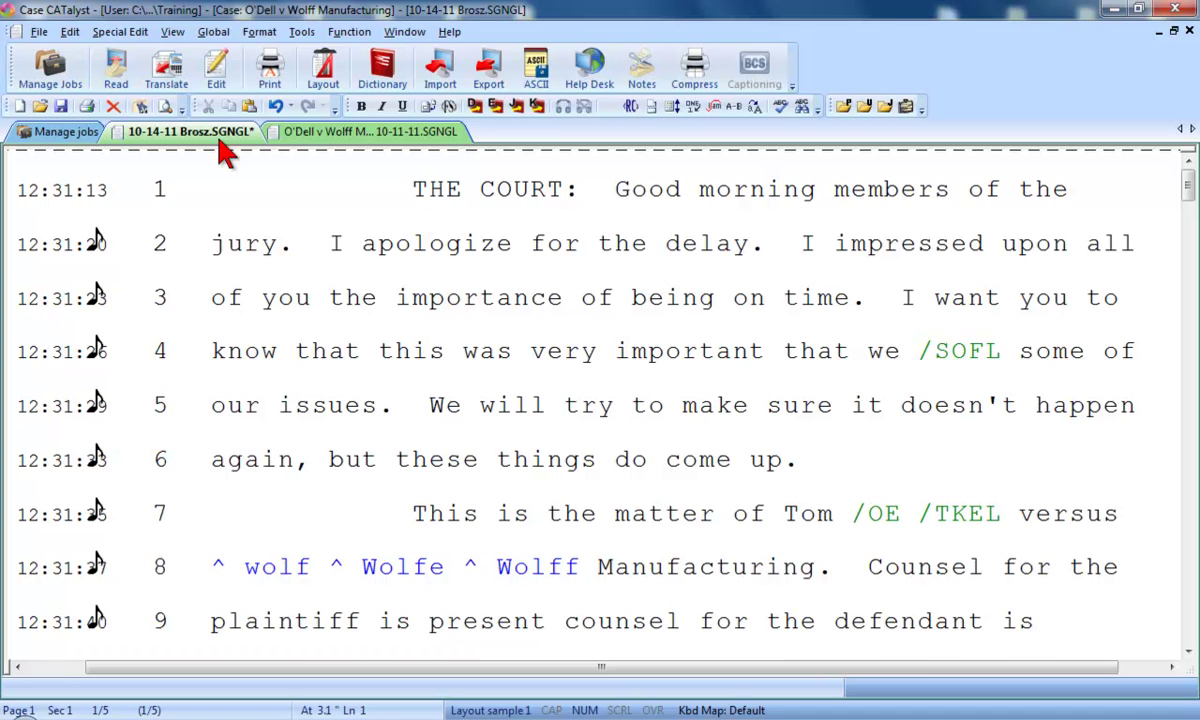
# Enable Use Display Font so Normal view shows a proportional font
pyautogui.click(172, 31)
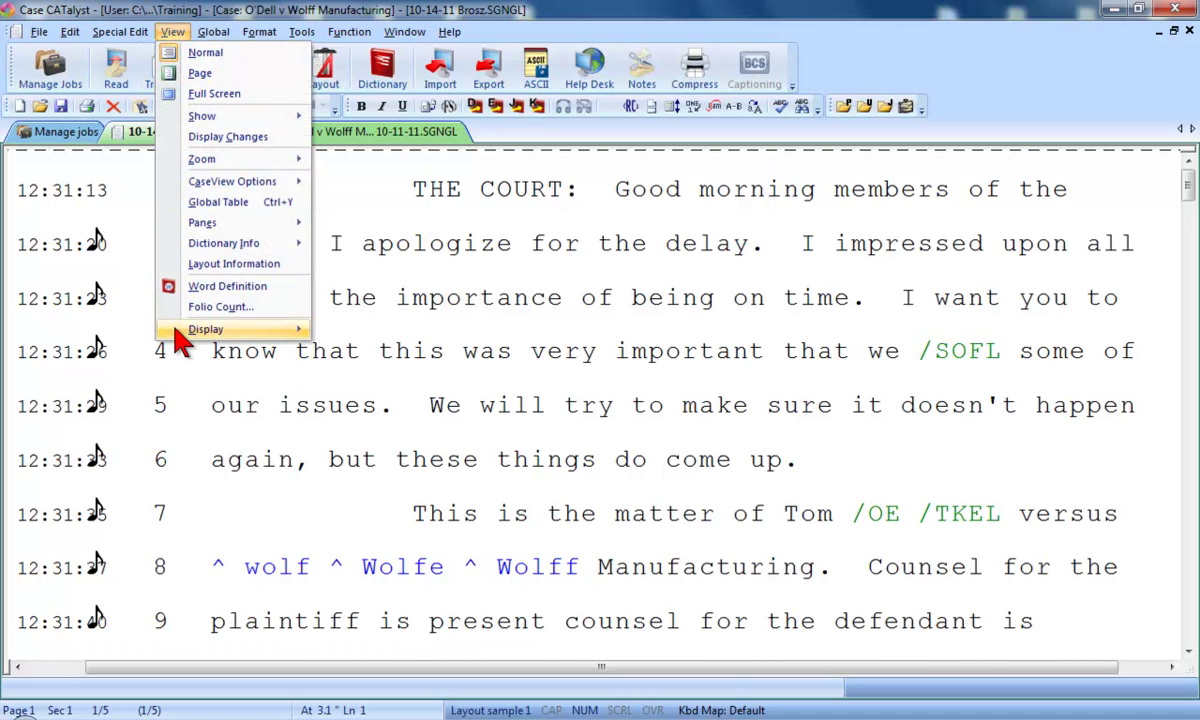
pyautogui.moveTo(185, 328)
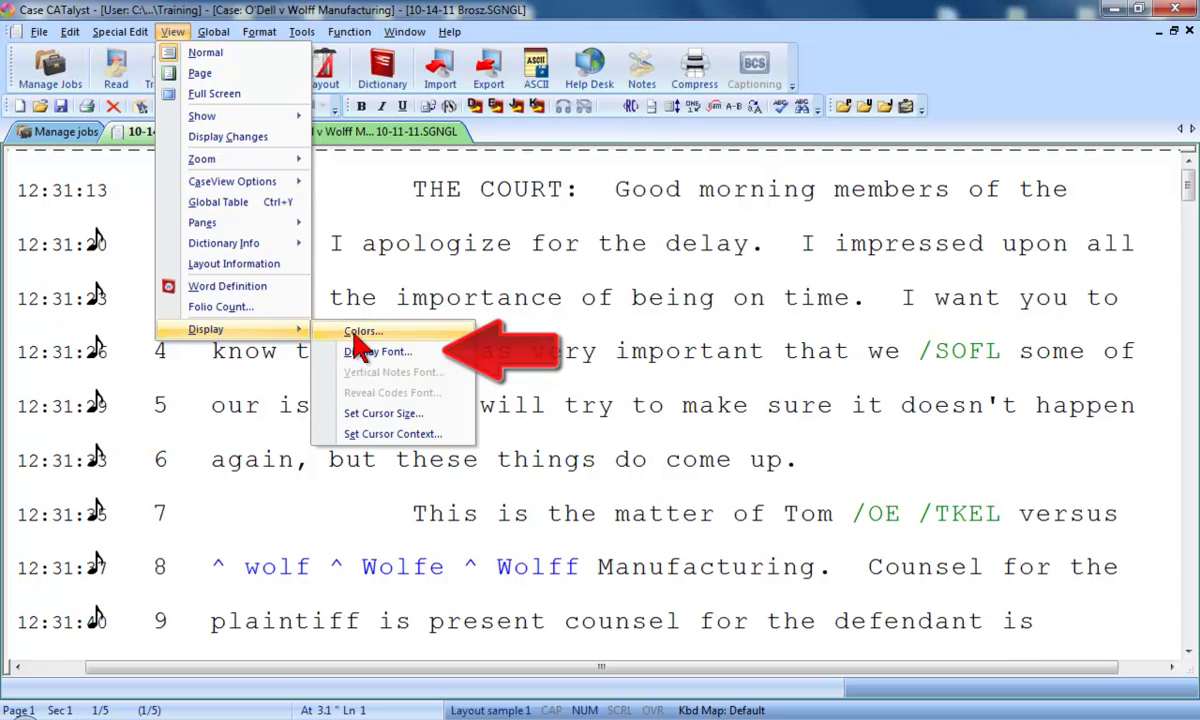
pyautogui.click(370, 351)
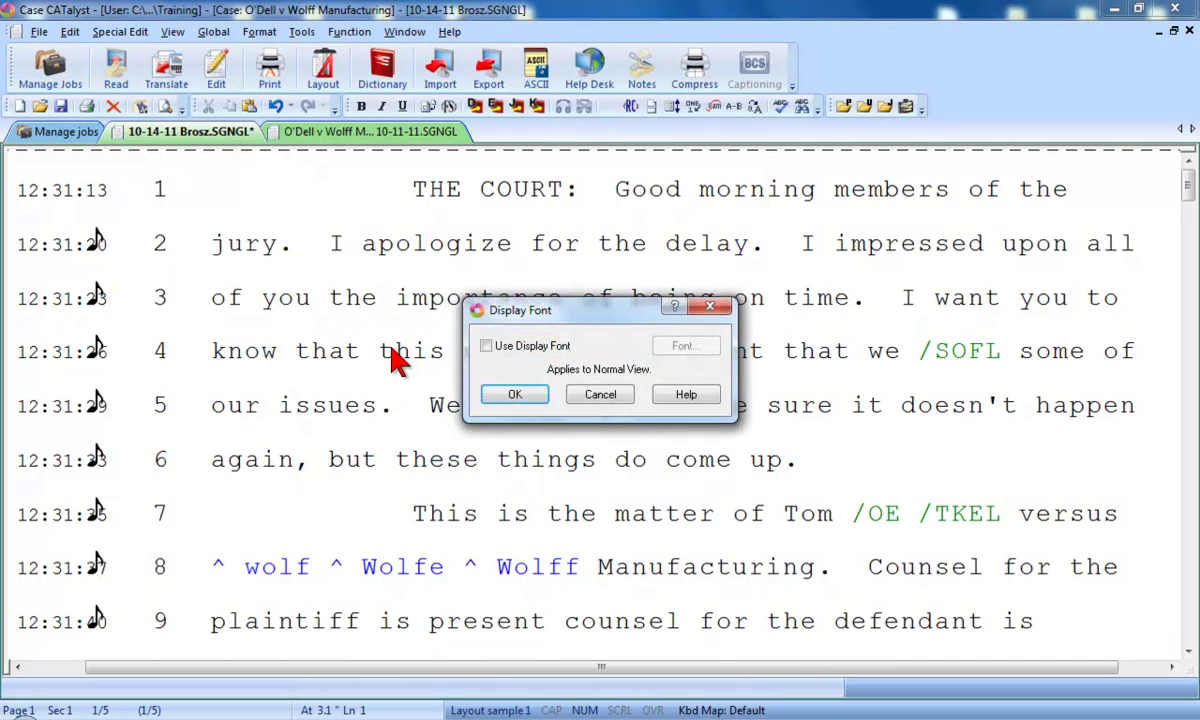
pyautogui.click(486, 345)
pyautogui.click(510, 394)
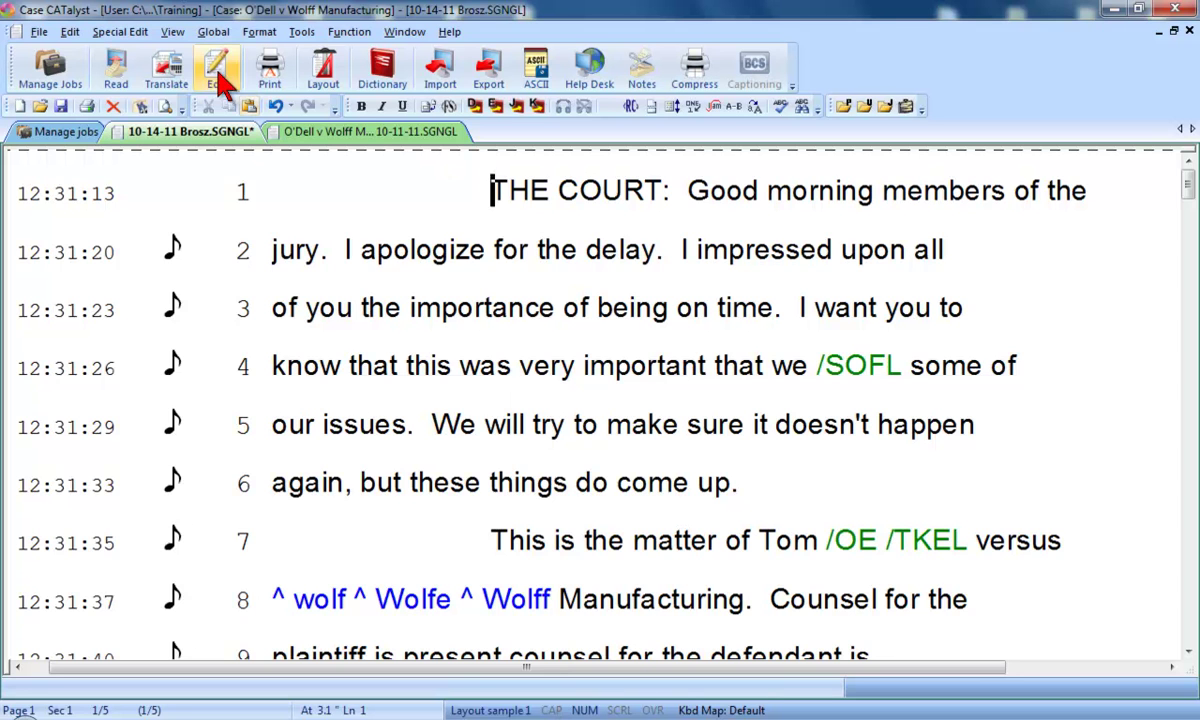
pyautogui.click(172, 31)
# Return to Page view, preview the transcript full screen, exit, and show the Panes list
pyautogui.click(190, 72)
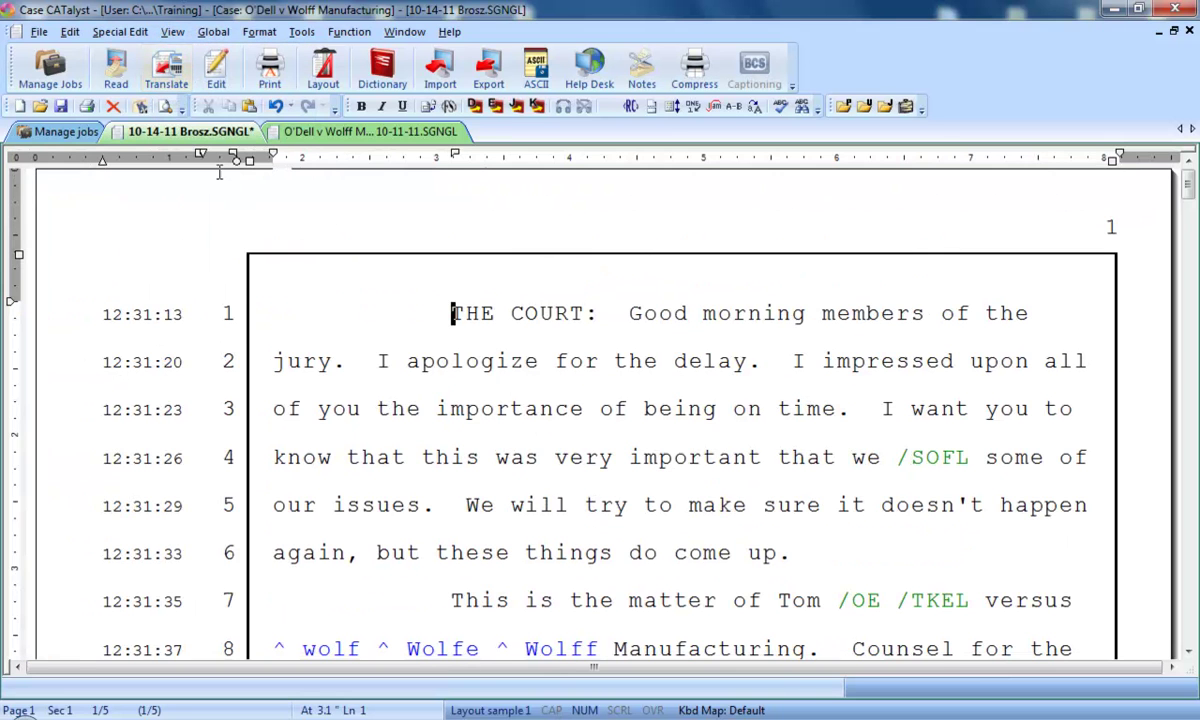
pyautogui.click(172, 31)
pyautogui.click(228, 95)
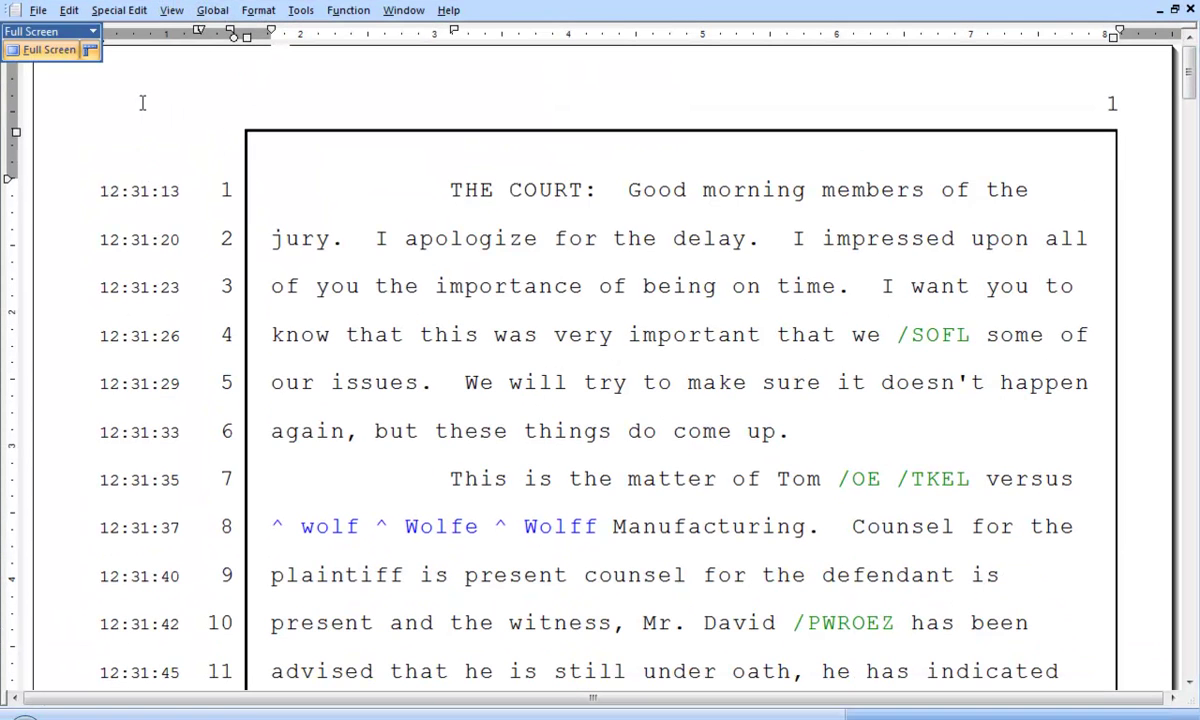
pyautogui.click(38, 55)
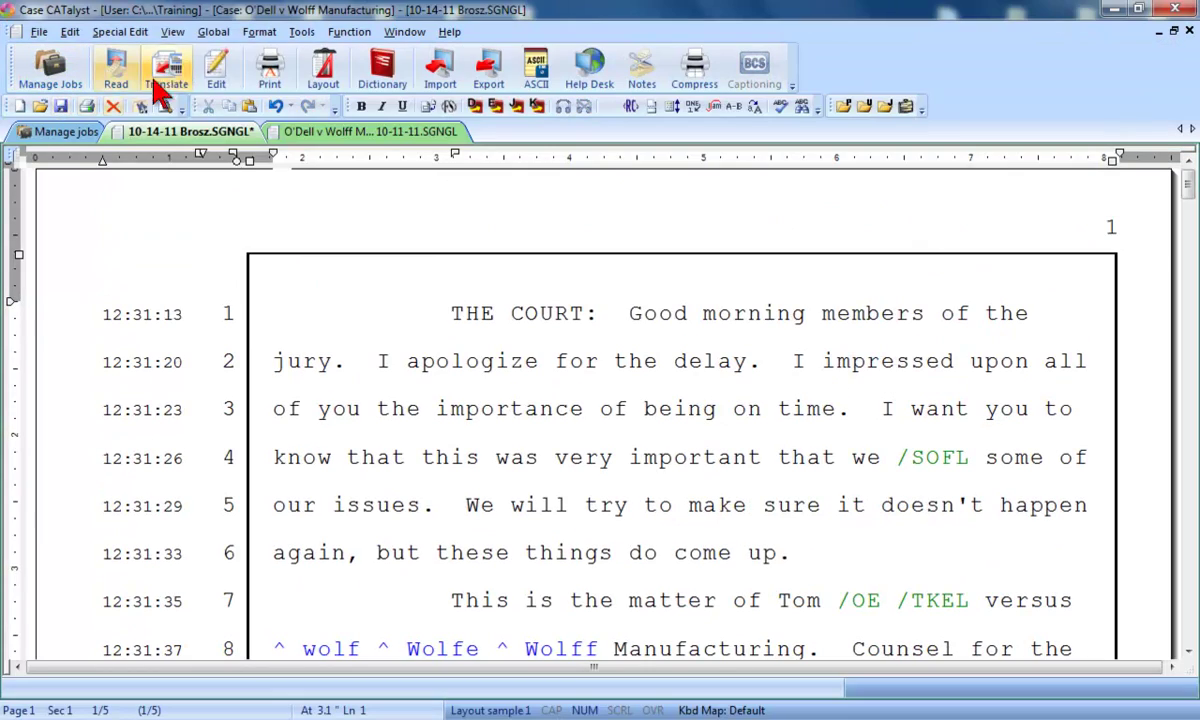
pyautogui.click(174, 31)
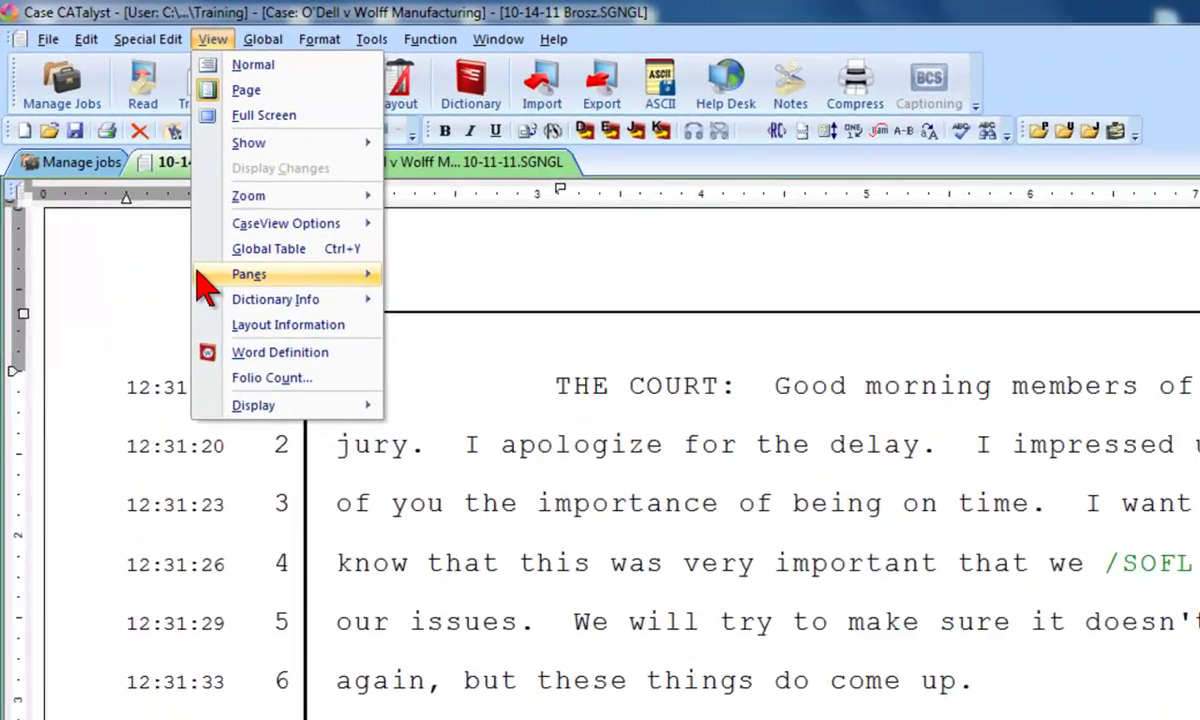
pyautogui.moveTo(162, 221)
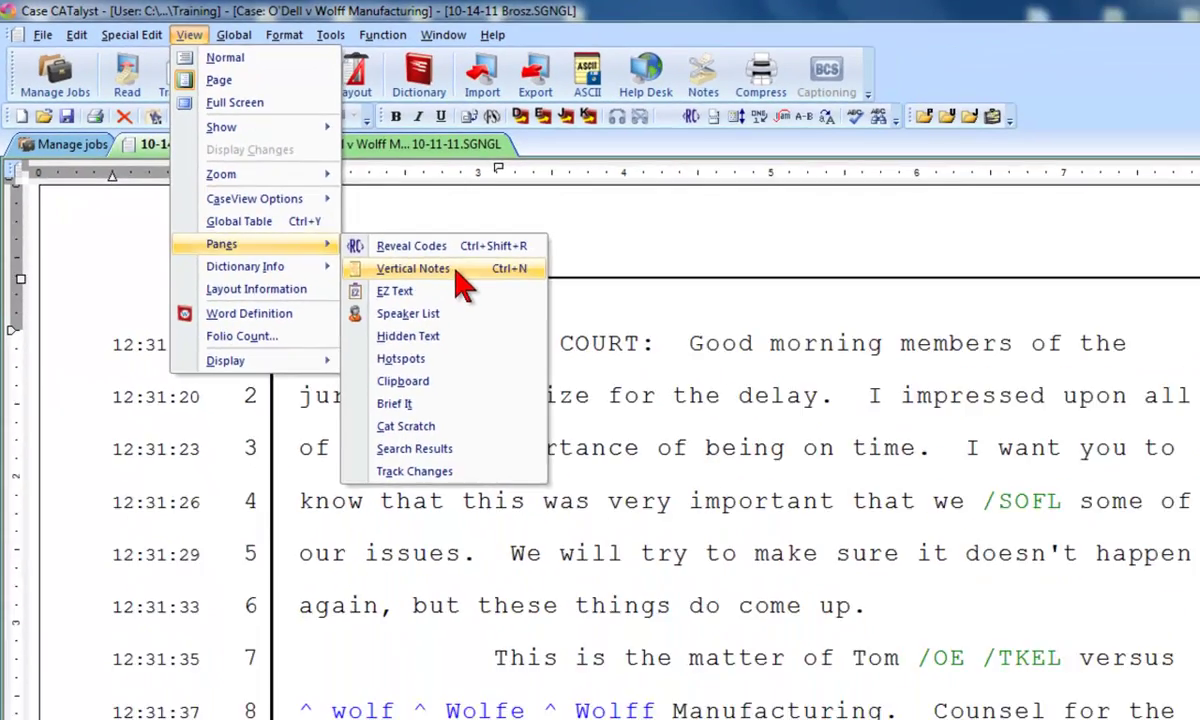
# Dock Vertical Notes on the right, add Reveal Codes below, and widen the notes pane
pyautogui.click(613, 366)
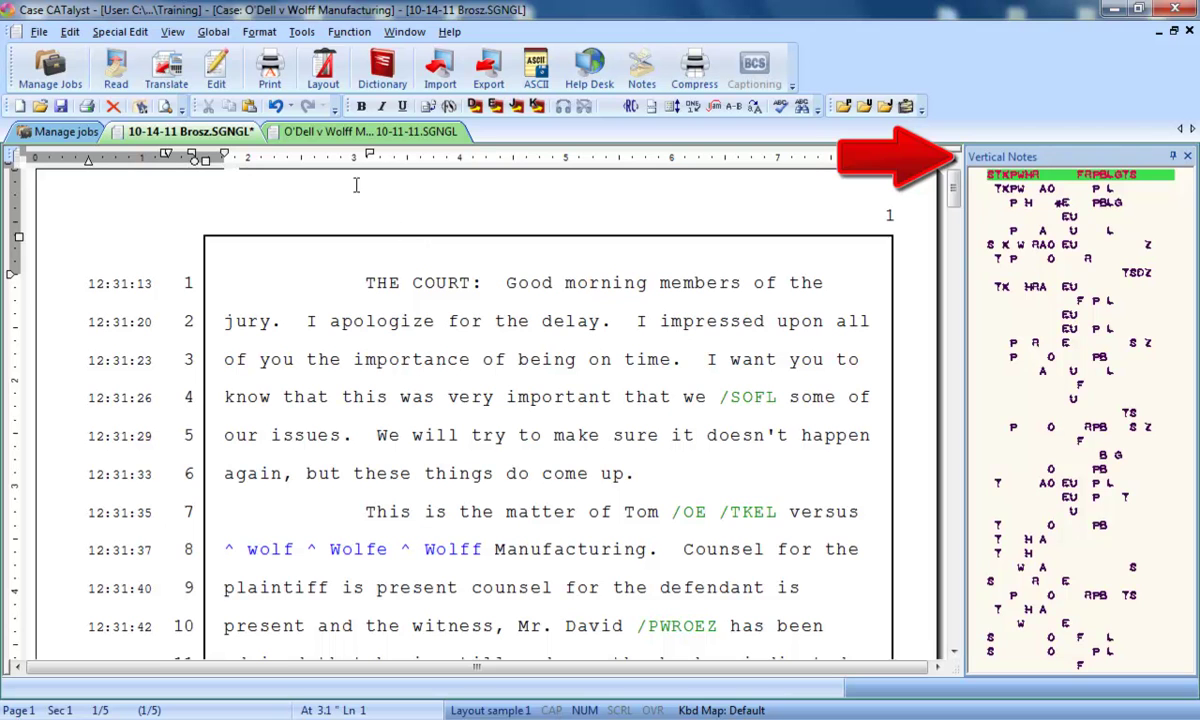
pyautogui.click(172, 31)
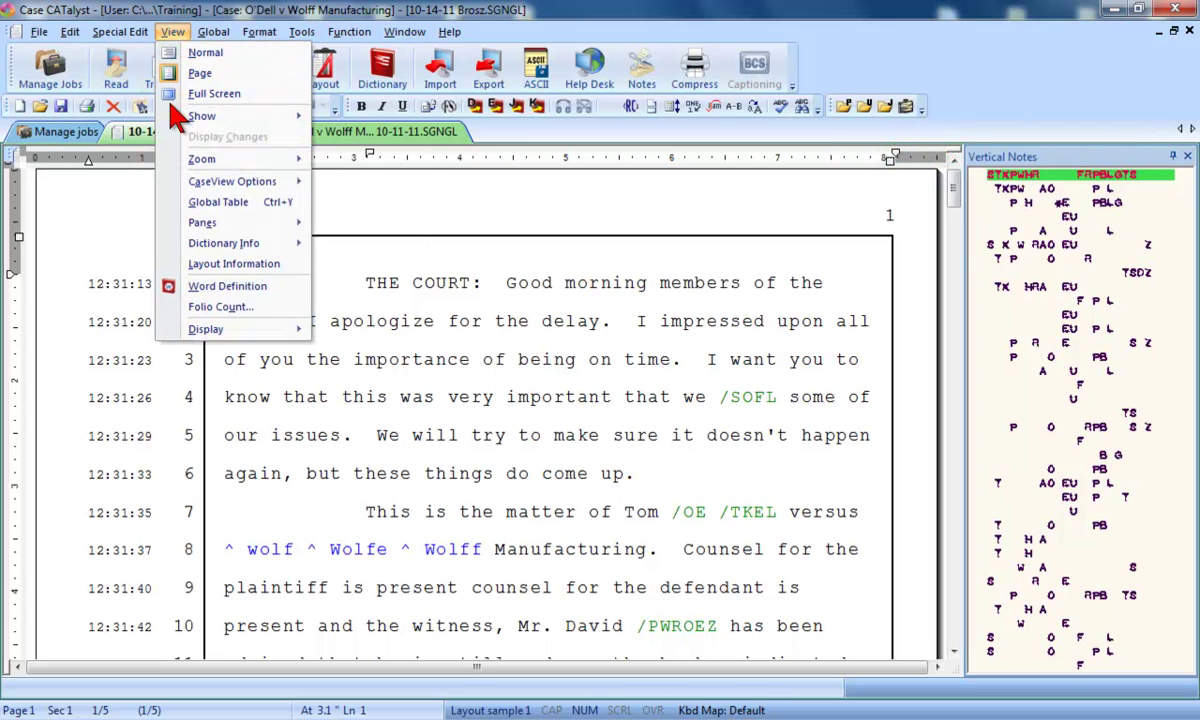
pyautogui.moveTo(262, 224)
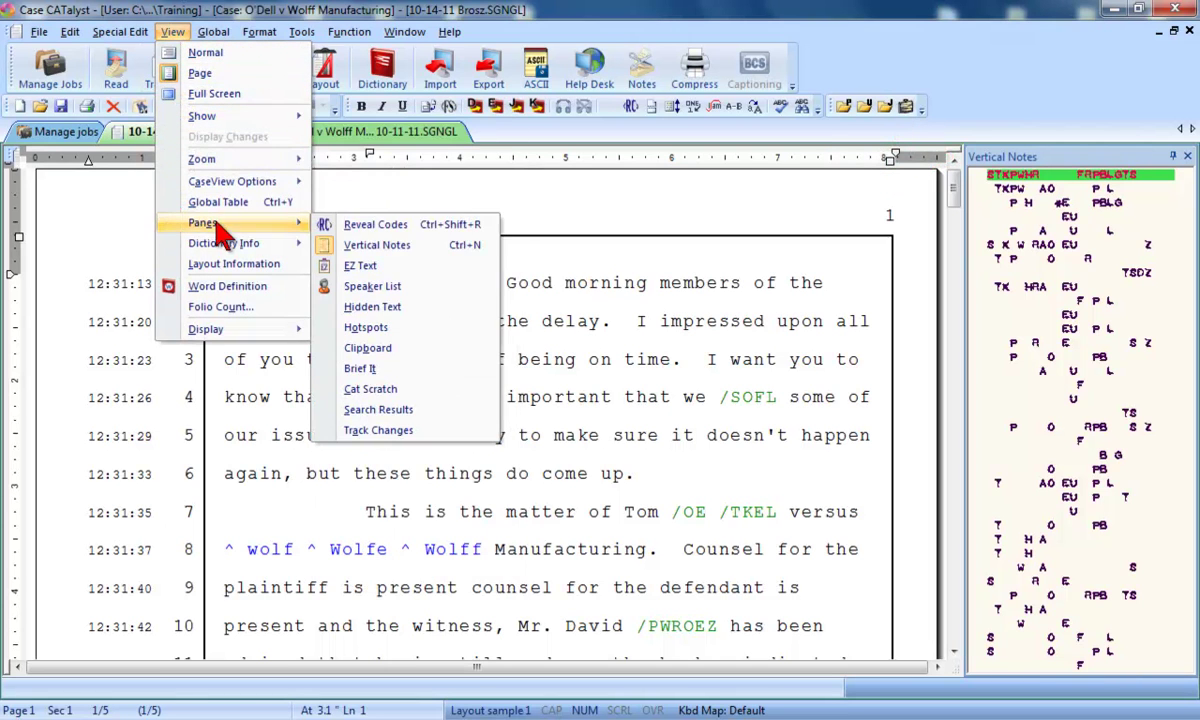
pyautogui.click(360, 224)
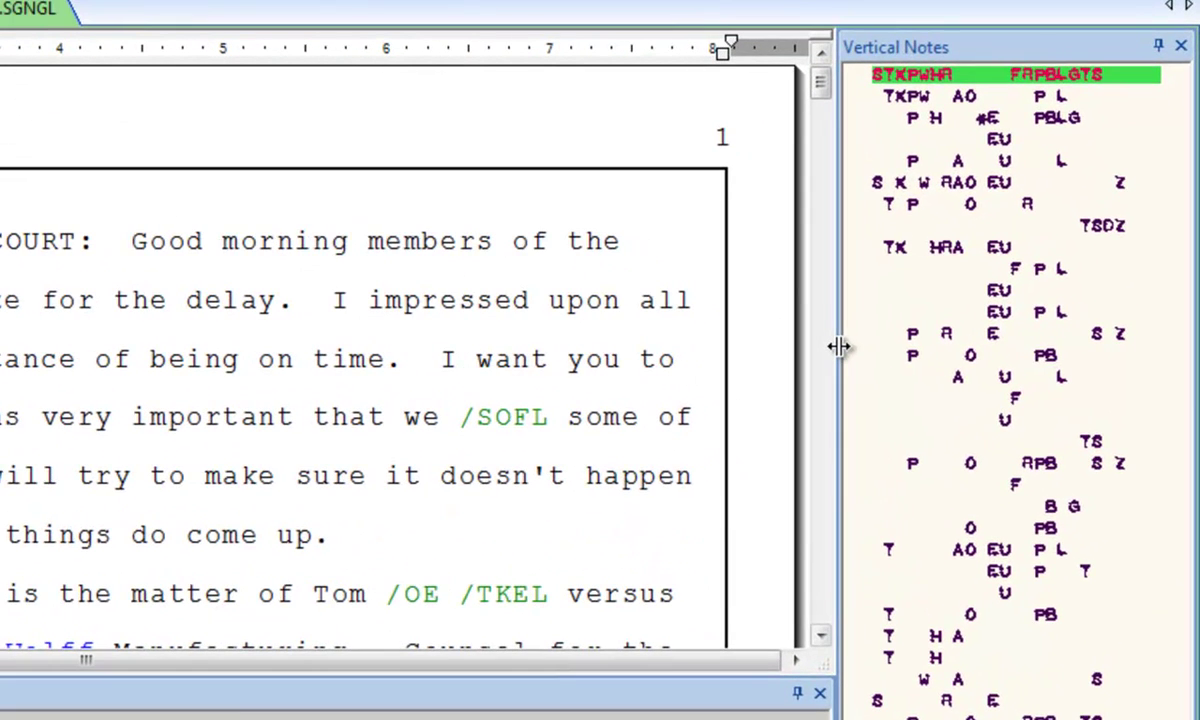
pyautogui.moveTo(838, 347)
pyautogui.mouseDown()
pyautogui.moveTo(685, 335)
pyautogui.moveTo(815, 345)
pyautogui.mouseUp()
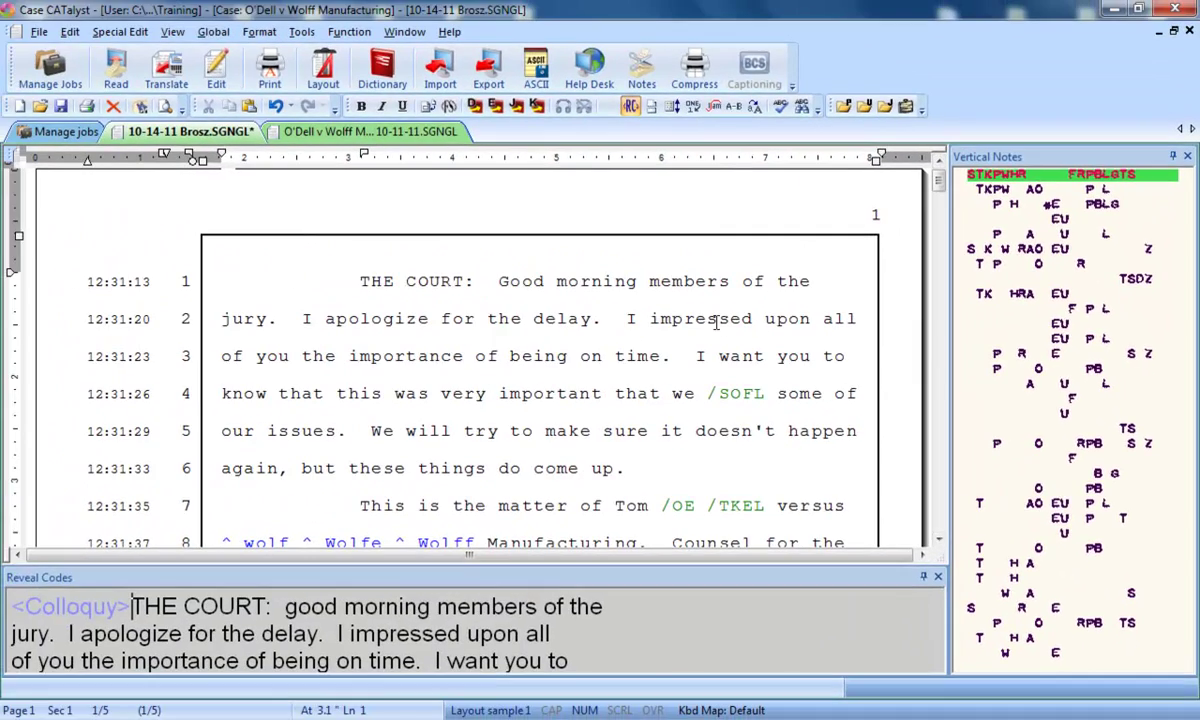
# Find the steno for 'impressed', float and re-dock Vertical Notes, then set it to auto-hide
pyautogui.click(716, 322)
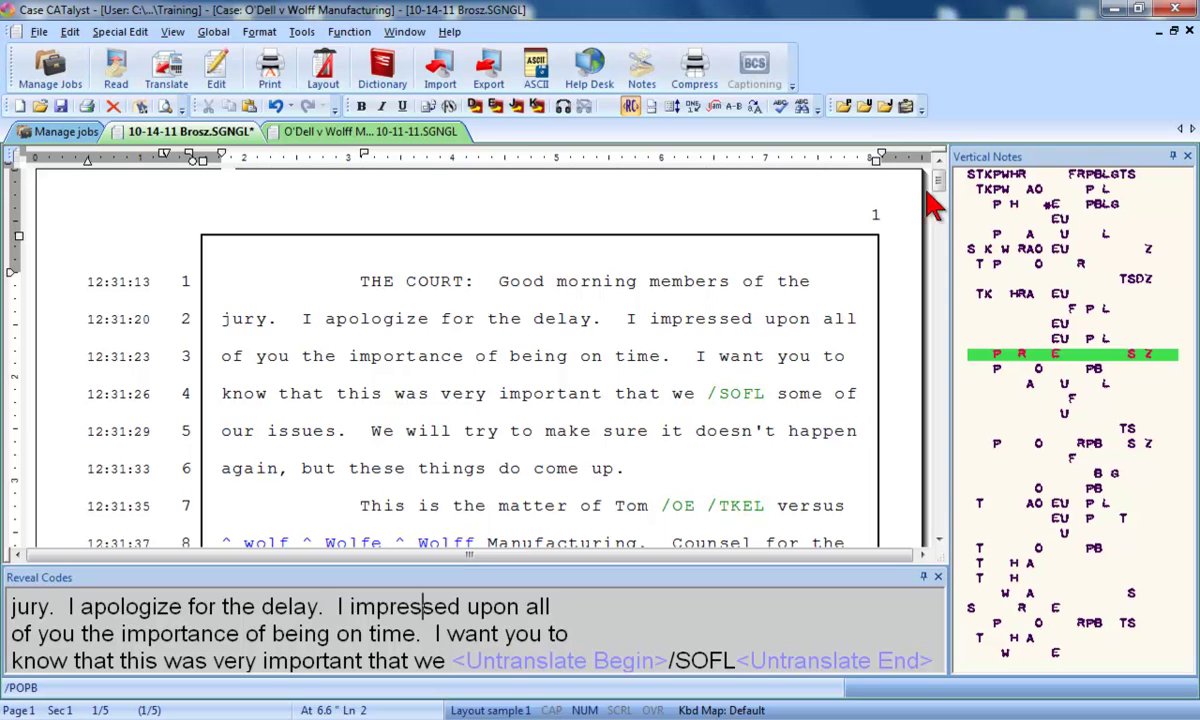
pyautogui.moveTo(965, 170); pyautogui.dragTo(691, 311)
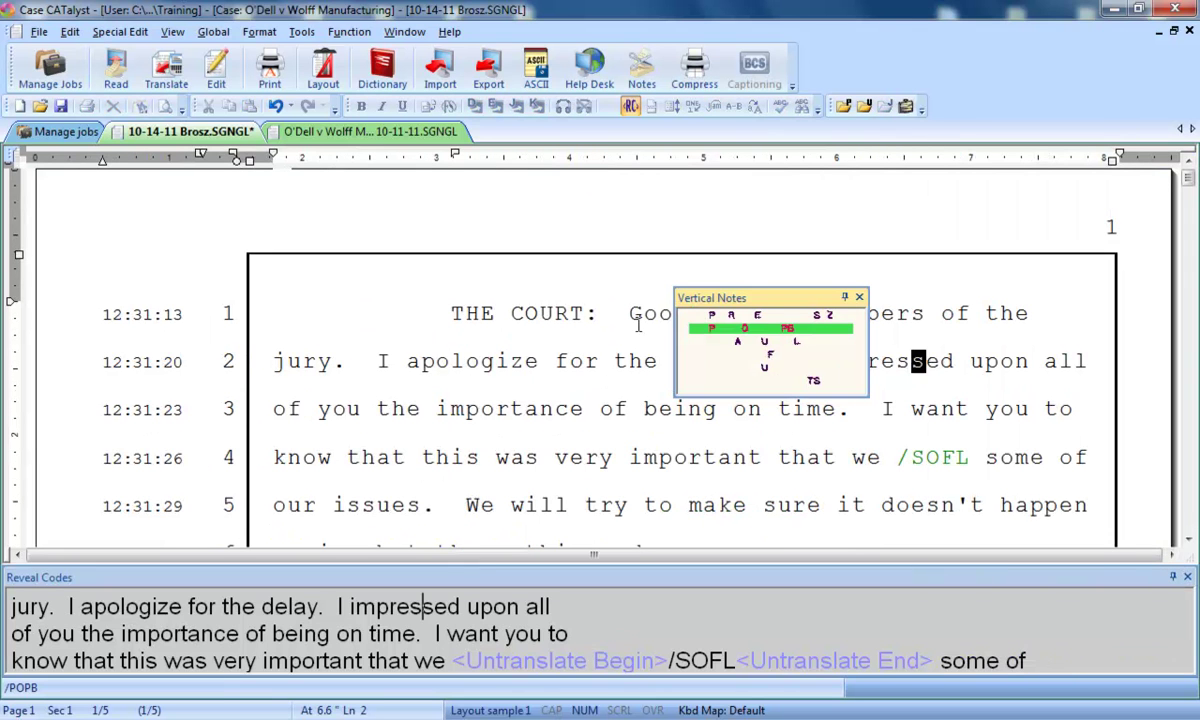
pyautogui.doubleClick(690, 298)
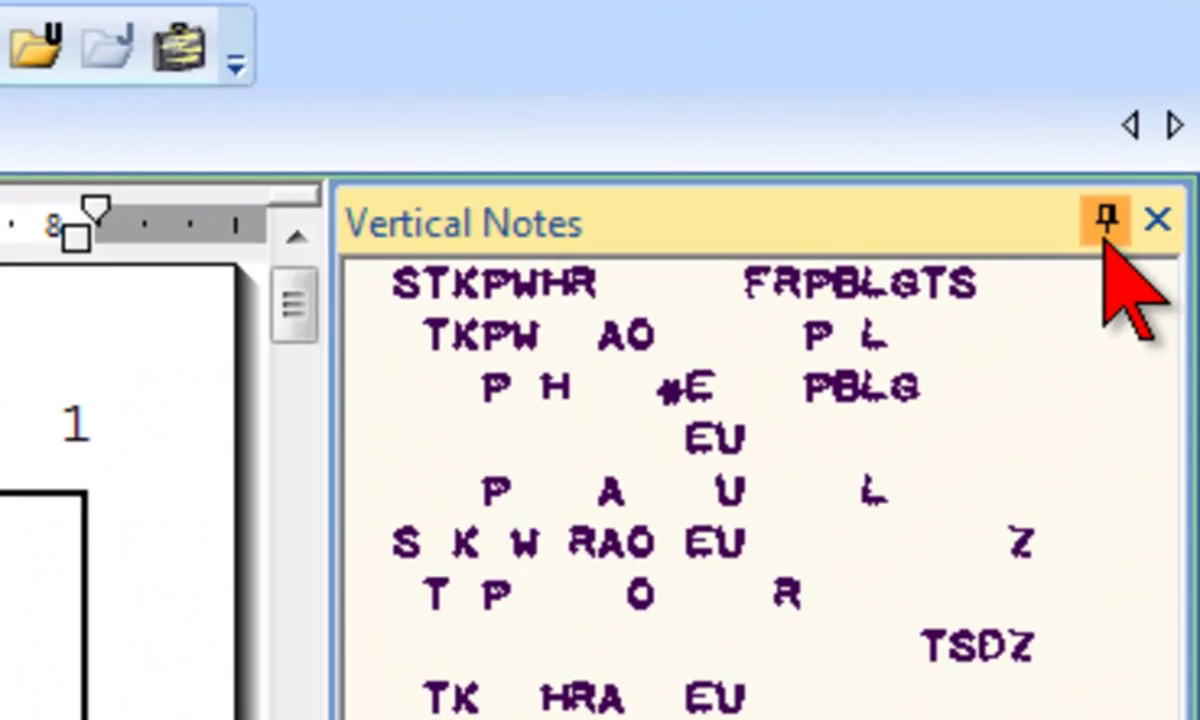
pyautogui.click(1106, 222)
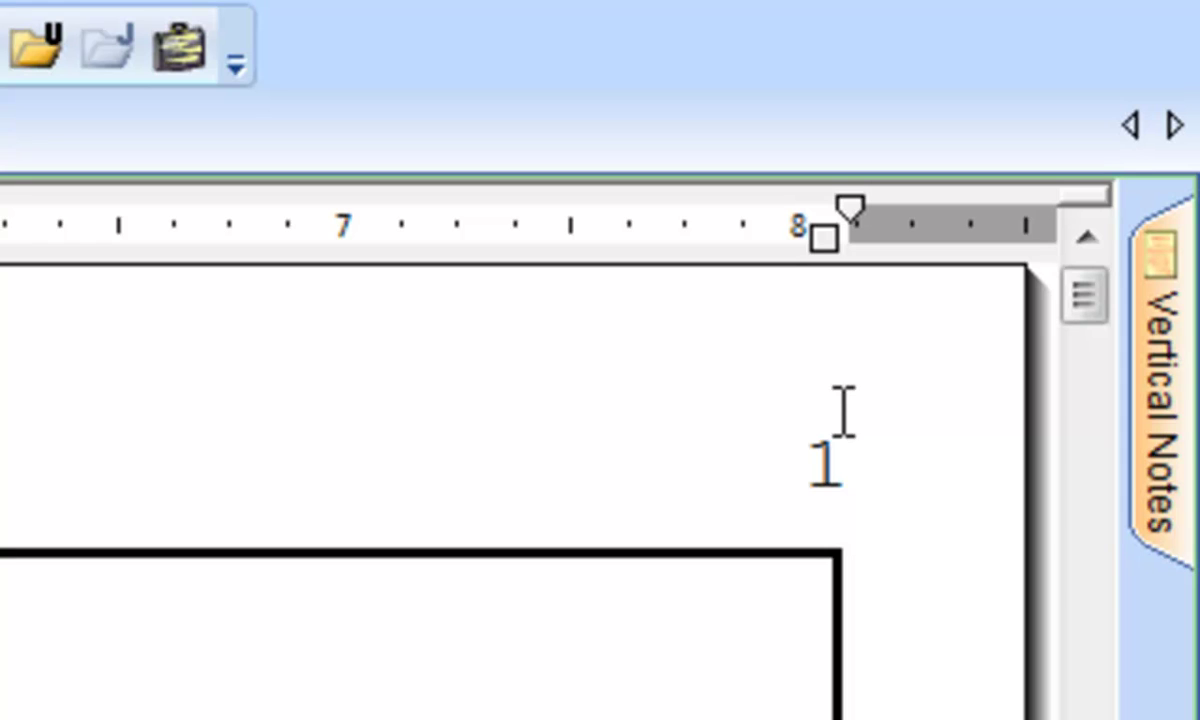
pyautogui.moveTo(1160, 408)
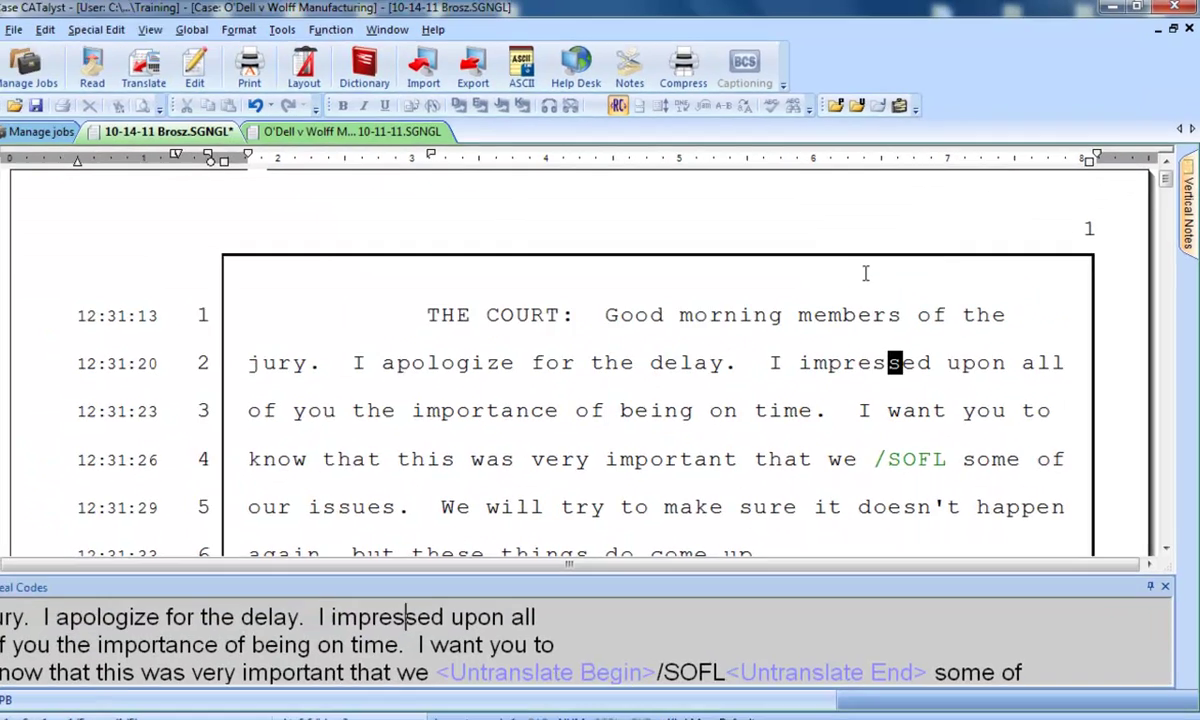
# Jump to the transcript's start and close the Vertical Notes and Reveal Codes panes
pyautogui.hotkey('ctrl', 'Home')
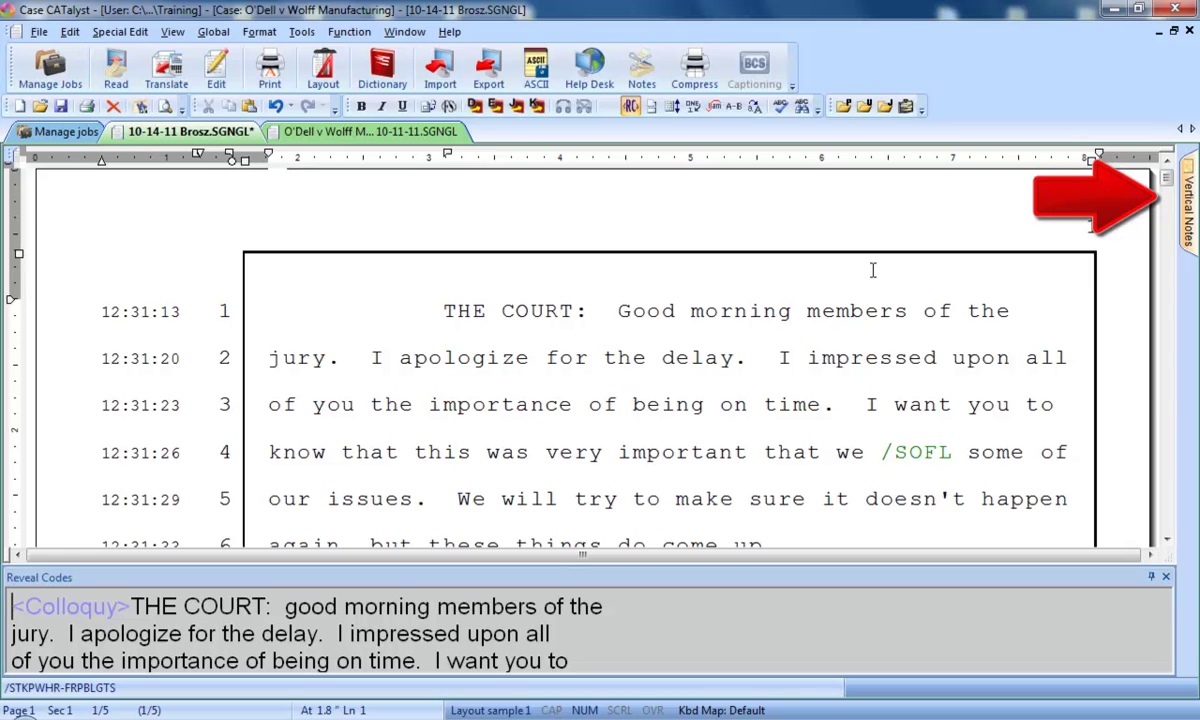
pyautogui.click(172, 32)
pyautogui.moveTo(185, 226)
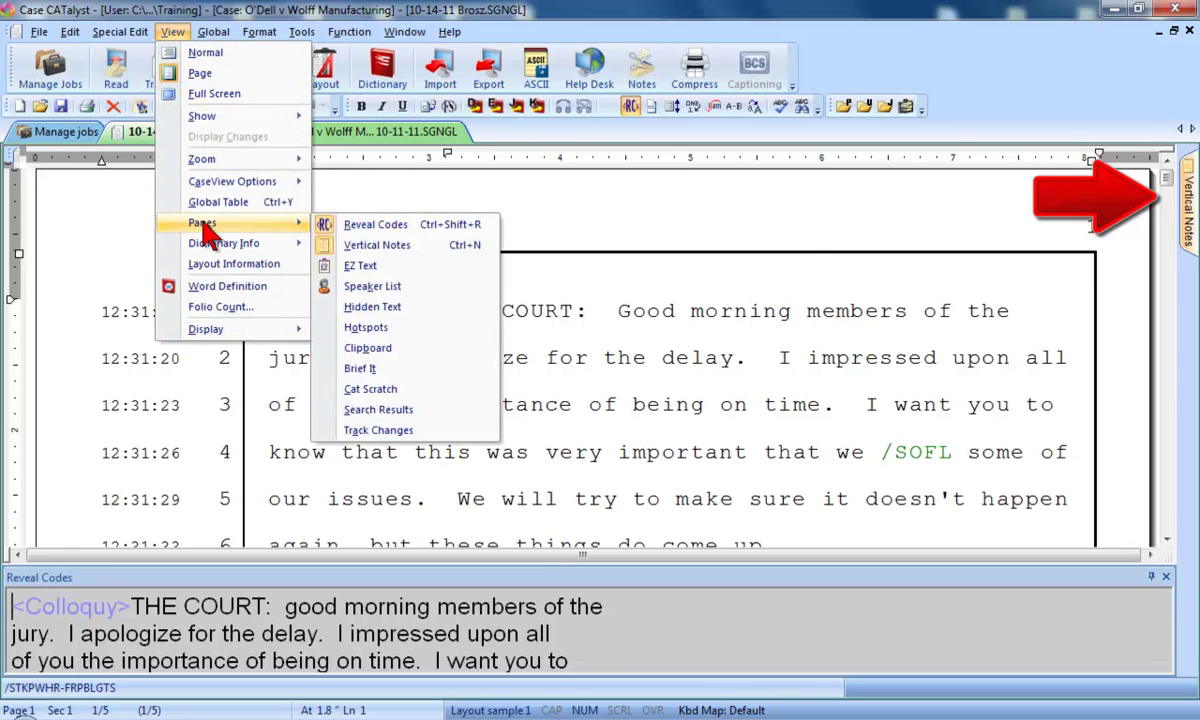
pyautogui.click(405, 245)
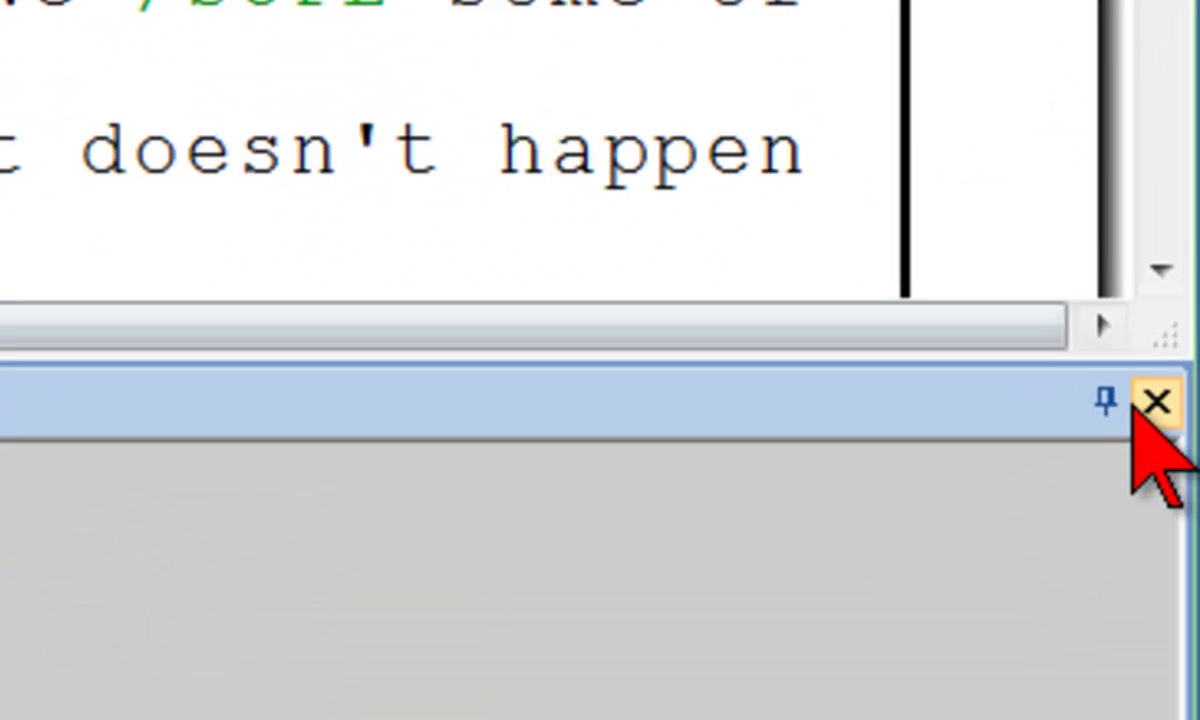
pyautogui.click(1152, 388)
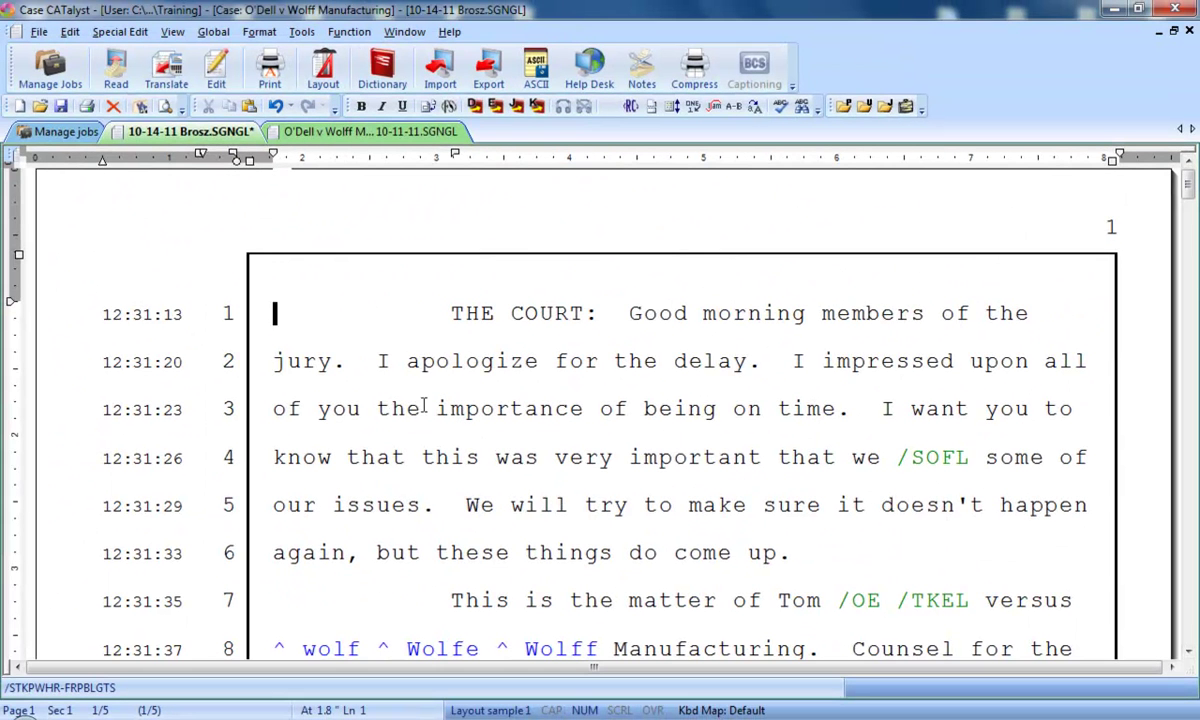
pyautogui.click(172, 31)
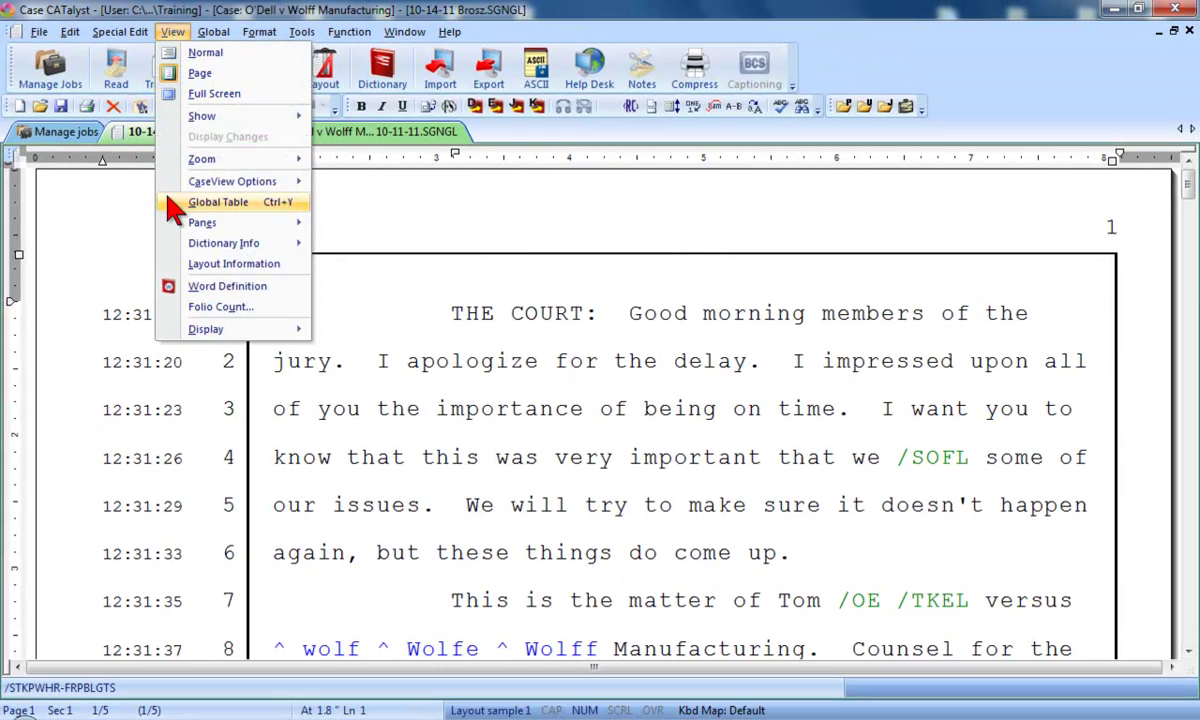
# Set the Background element to light green in the display Colors settings
pyautogui.moveTo(180, 332)
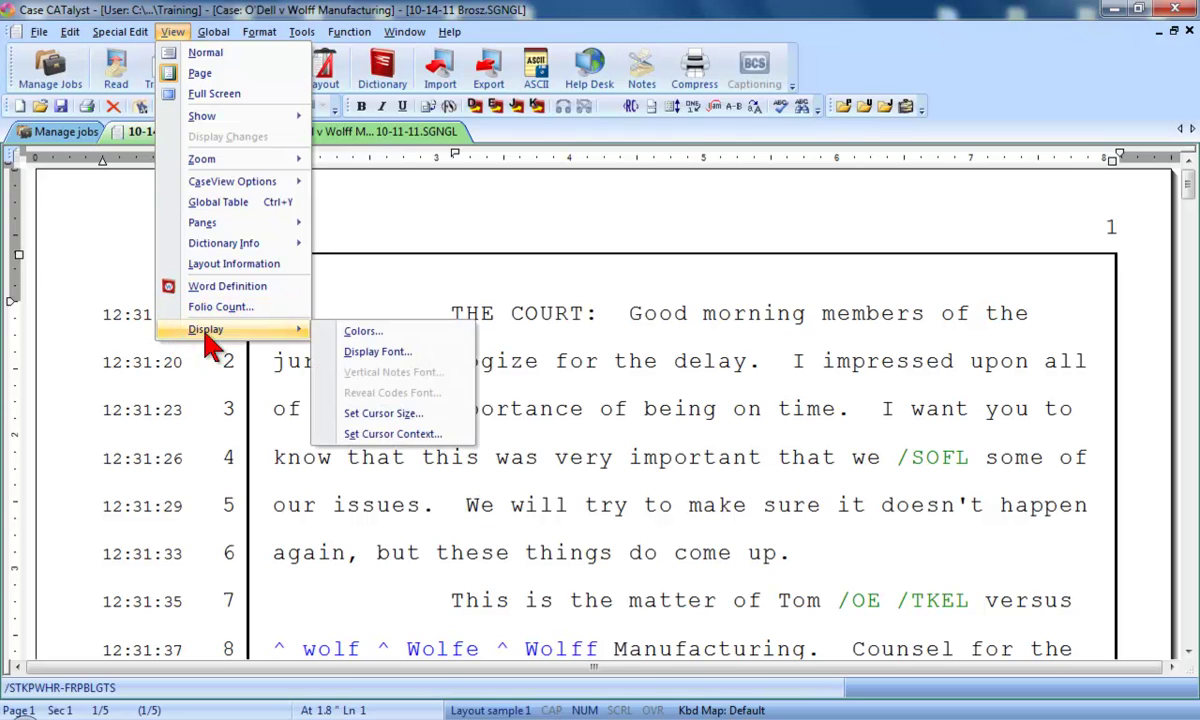
pyautogui.click(335, 331)
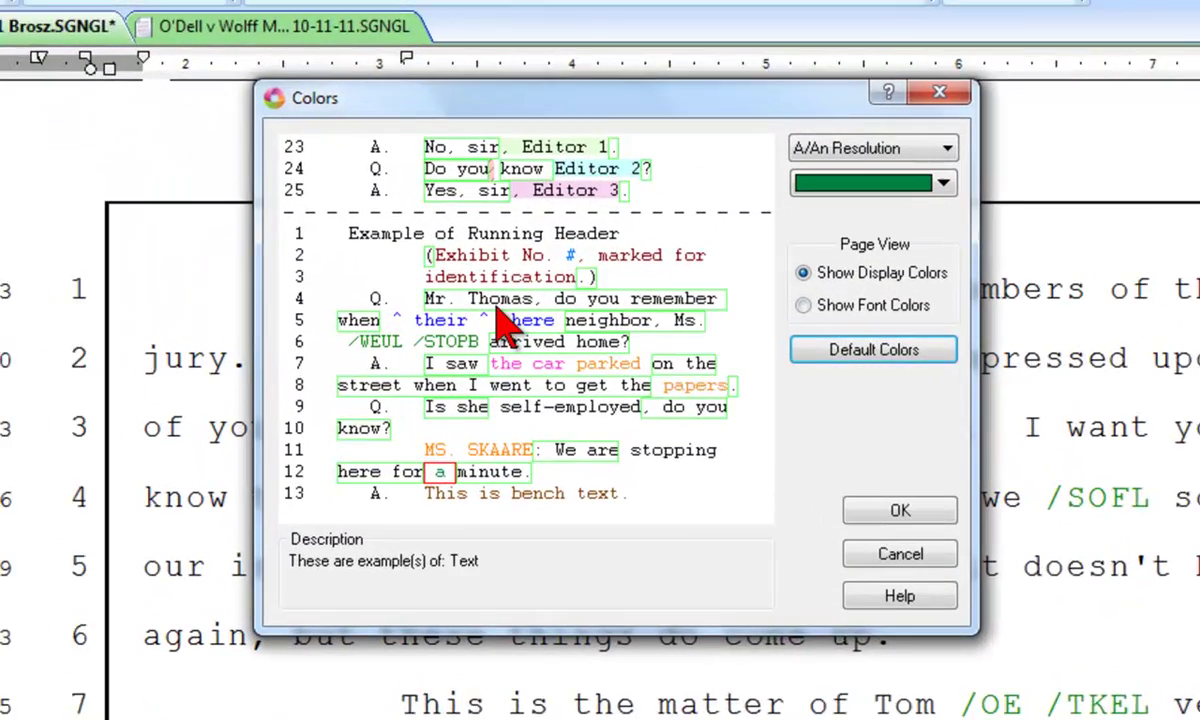
pyautogui.click(819, 218)
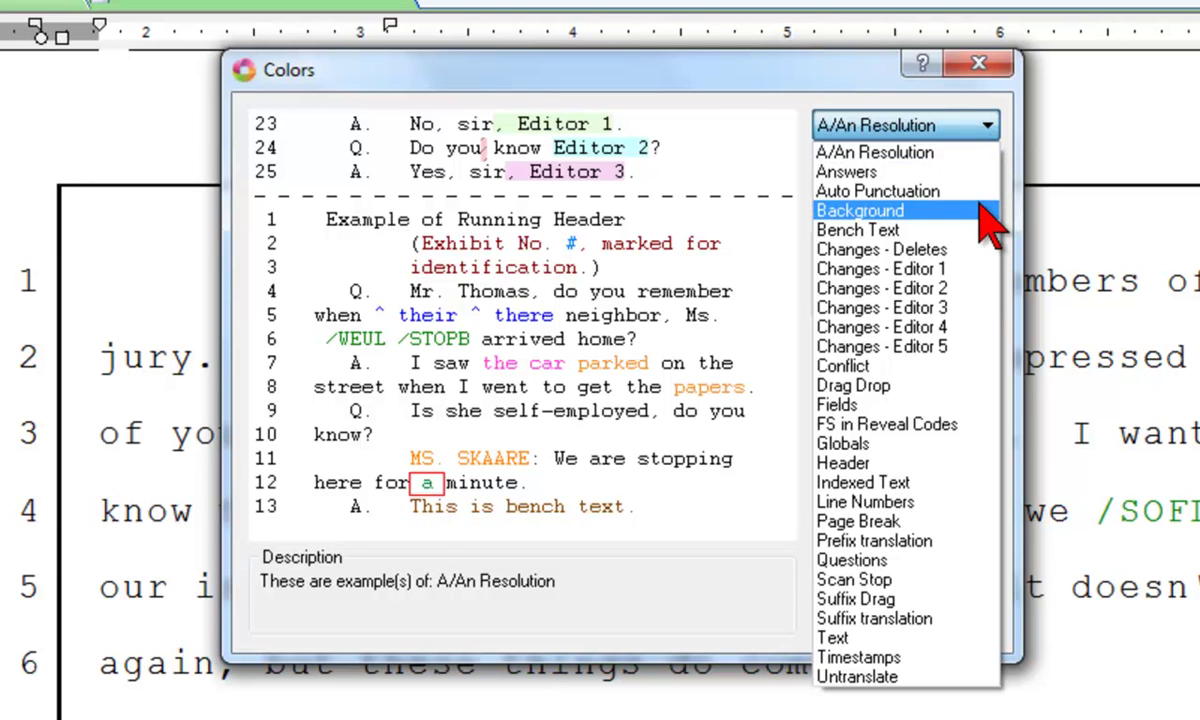
pyautogui.click(980, 210)
pyautogui.click(985, 165)
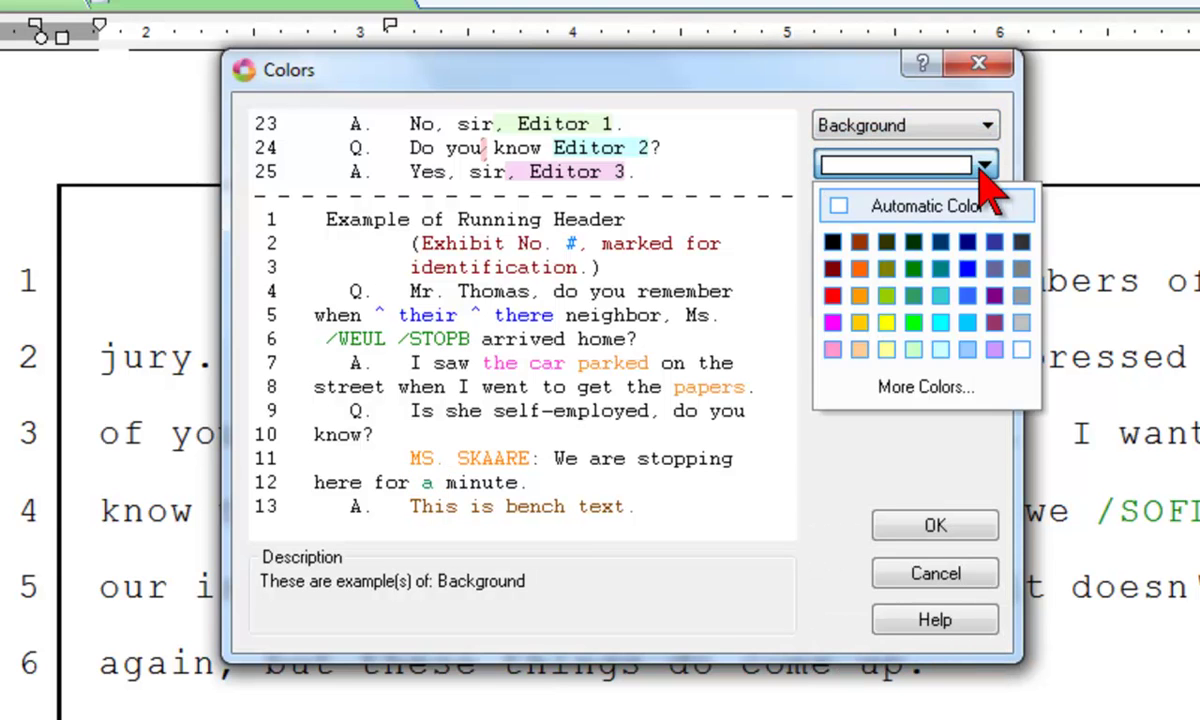
pyautogui.click(914, 347)
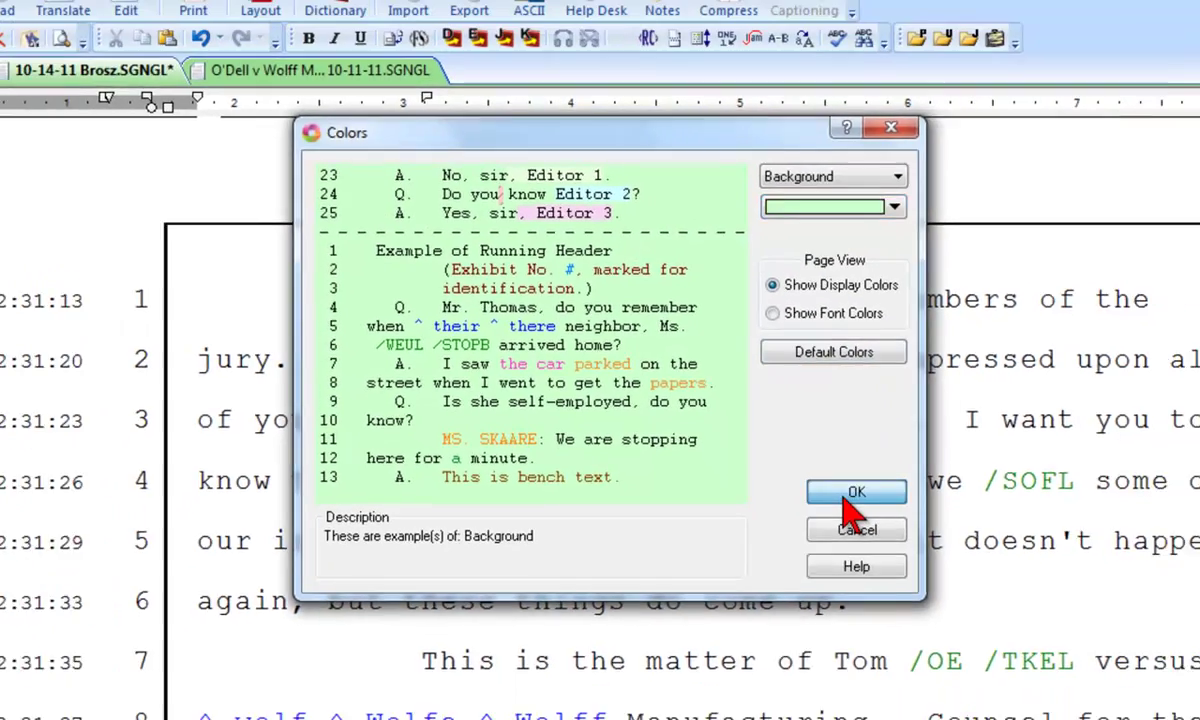
pyautogui.click(845, 497)
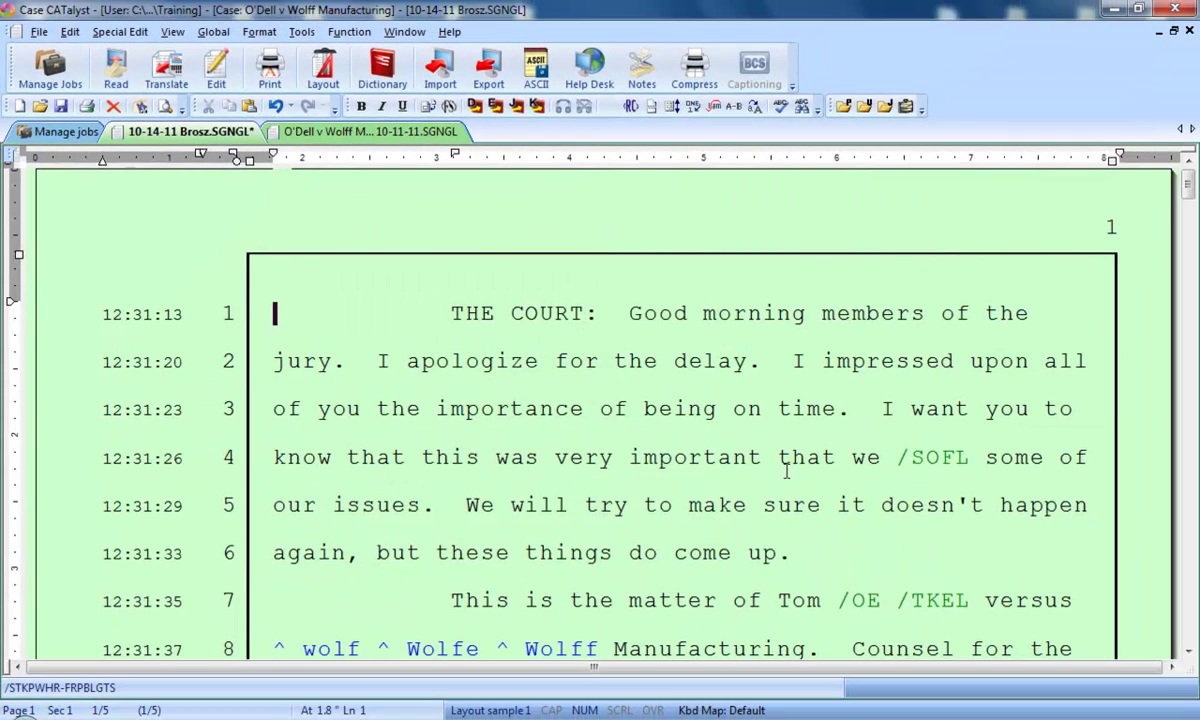
# Save the current view setup as alternate user settings named 'My Settings'
pyautogui.click(42, 33)
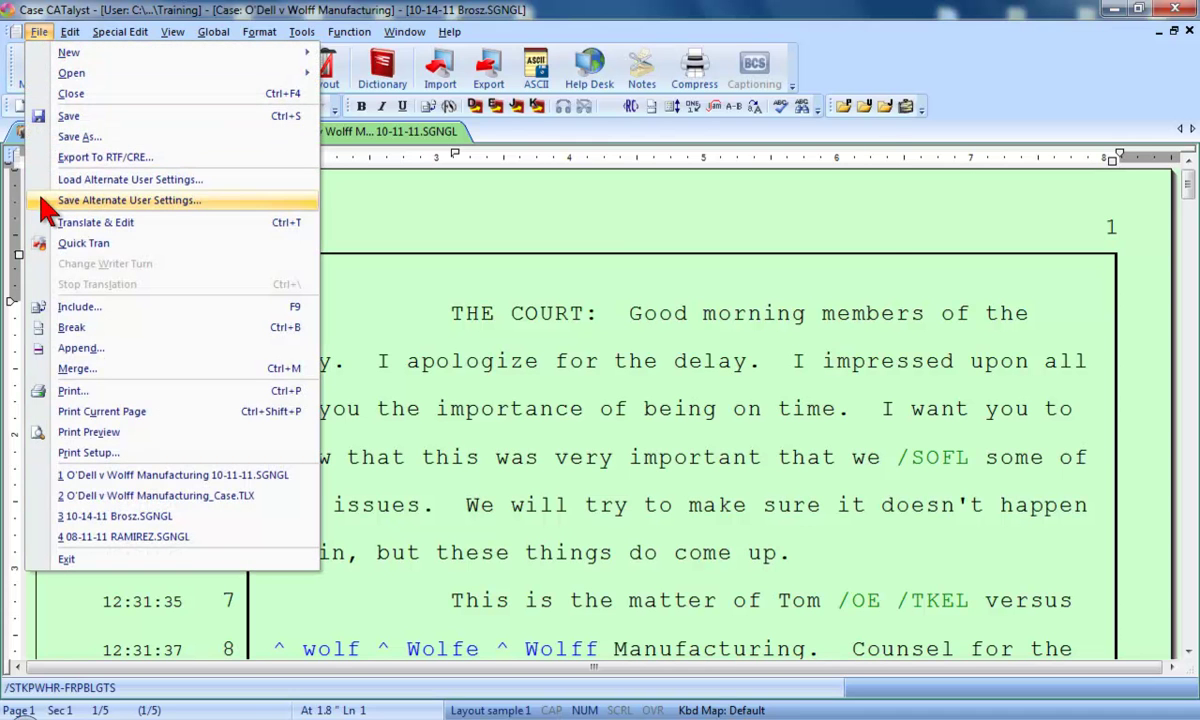
pyautogui.click(42, 200)
pyautogui.write('My Settings')
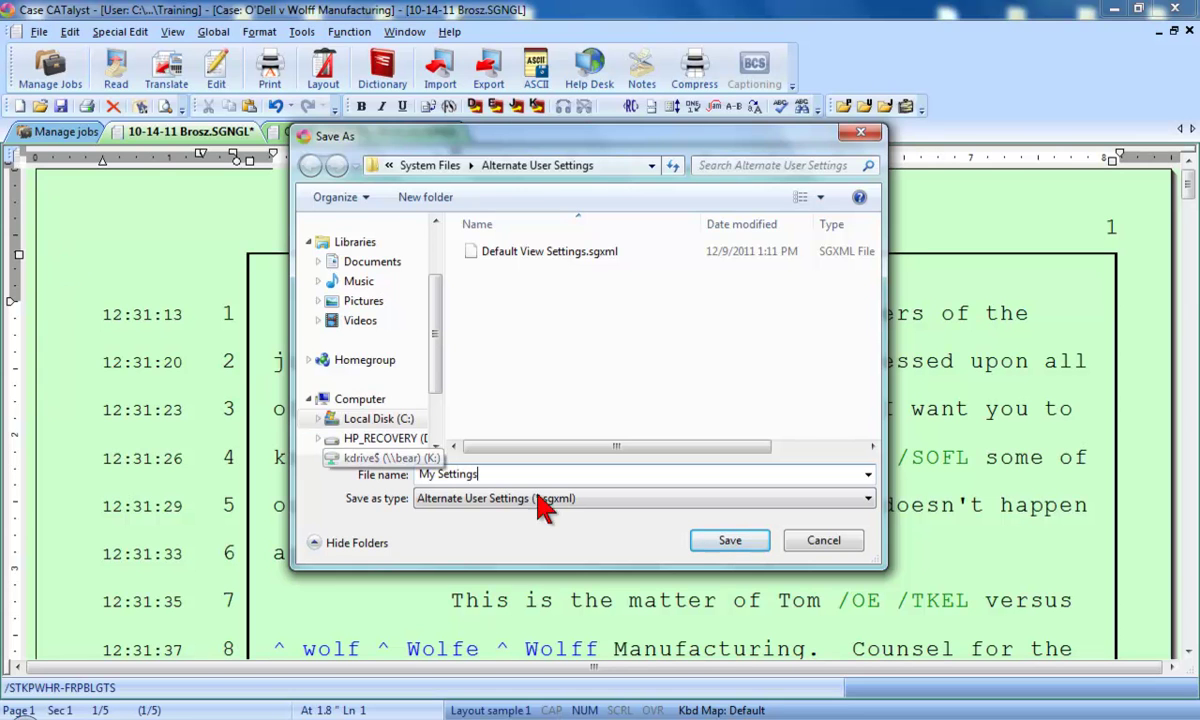
pyautogui.click(695, 539)
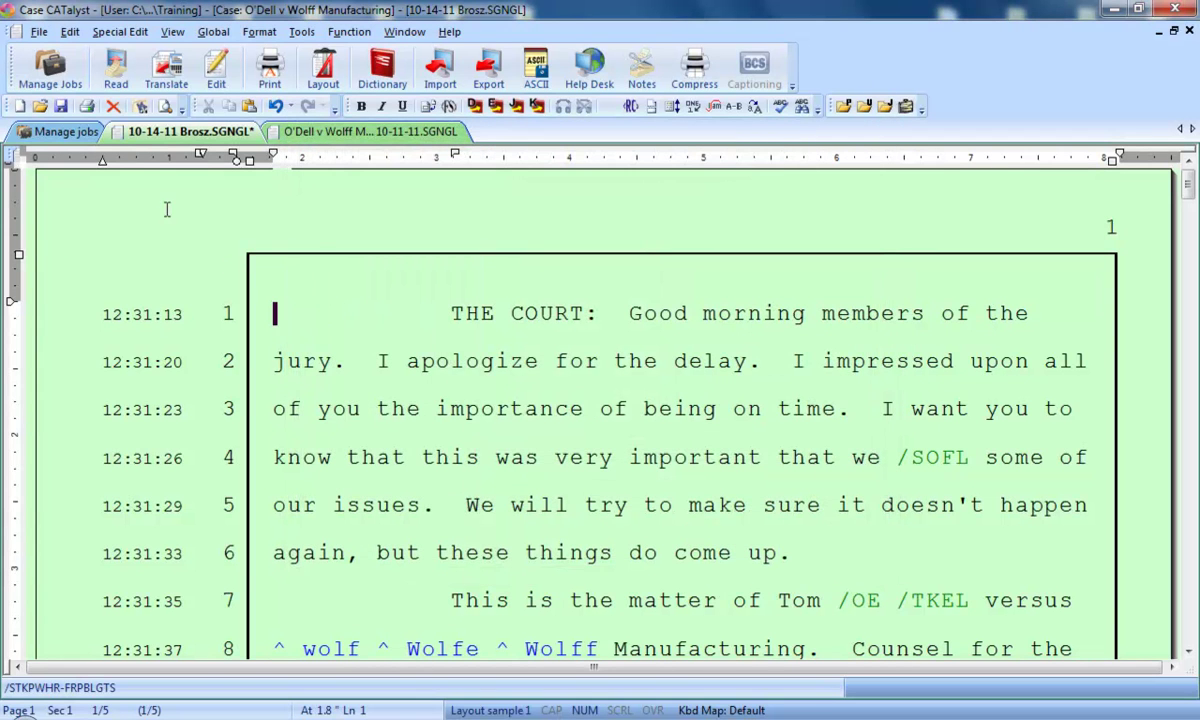
# Load the Default View Settings.sgxml alternate user settings file
pyautogui.click(40, 33)
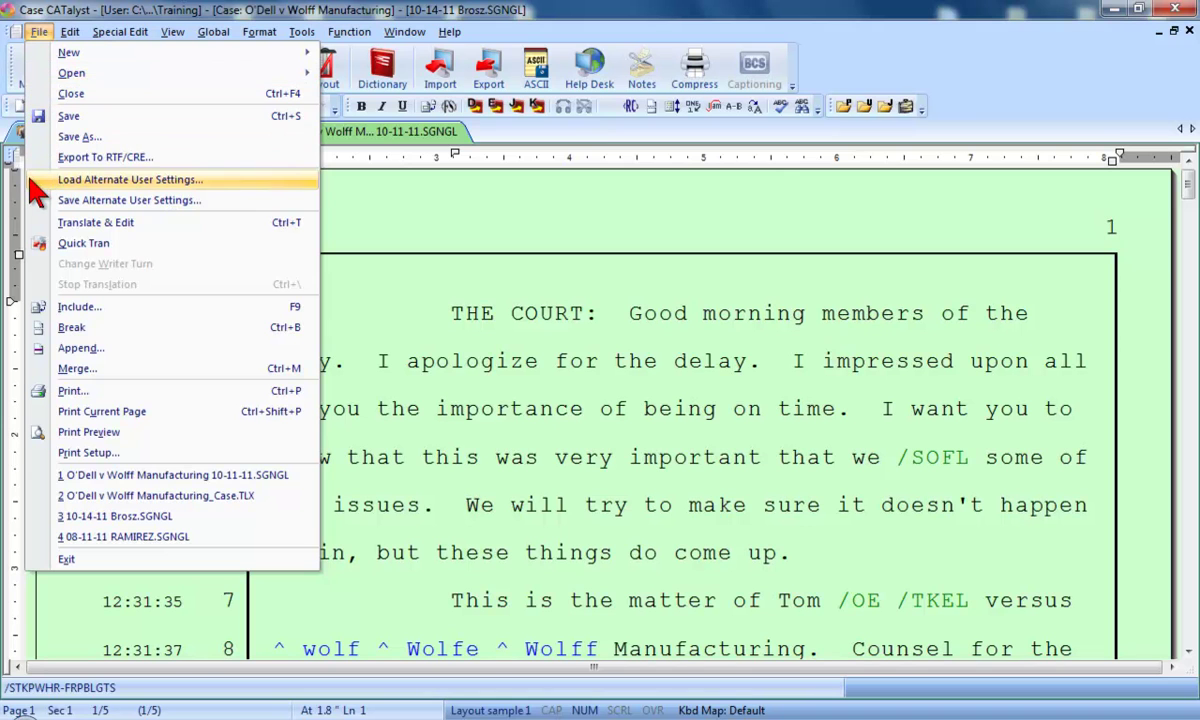
pyautogui.click(130, 180)
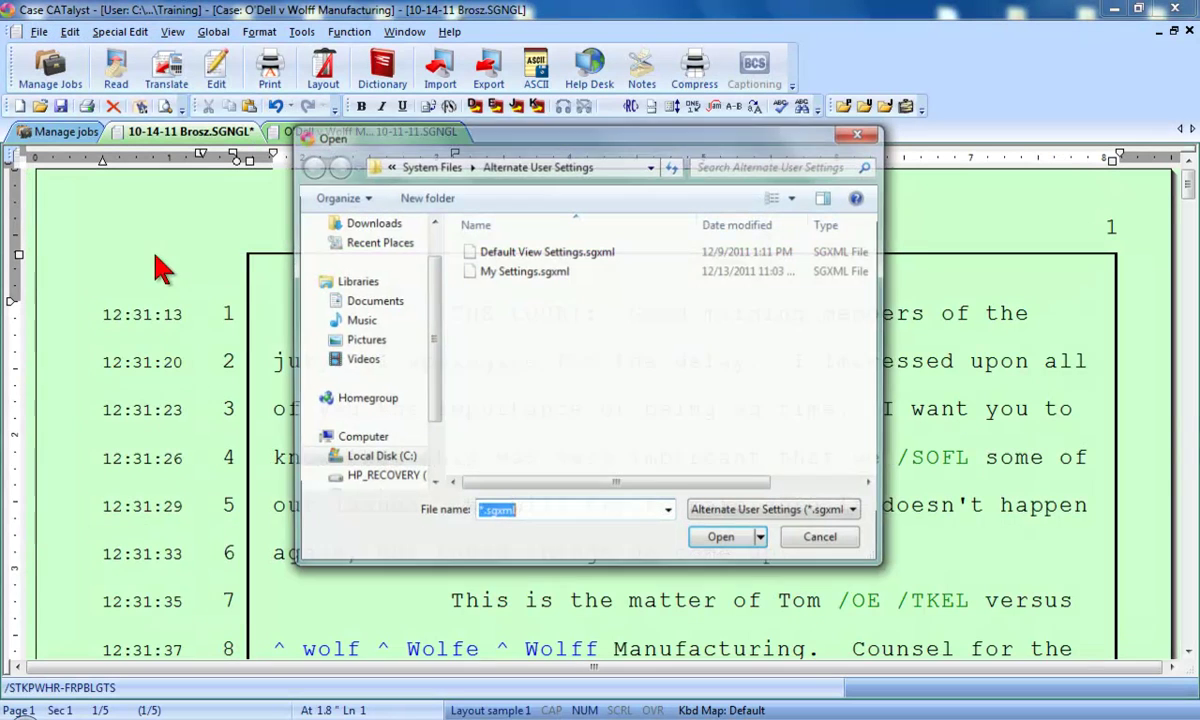
pyautogui.click(606, 254)
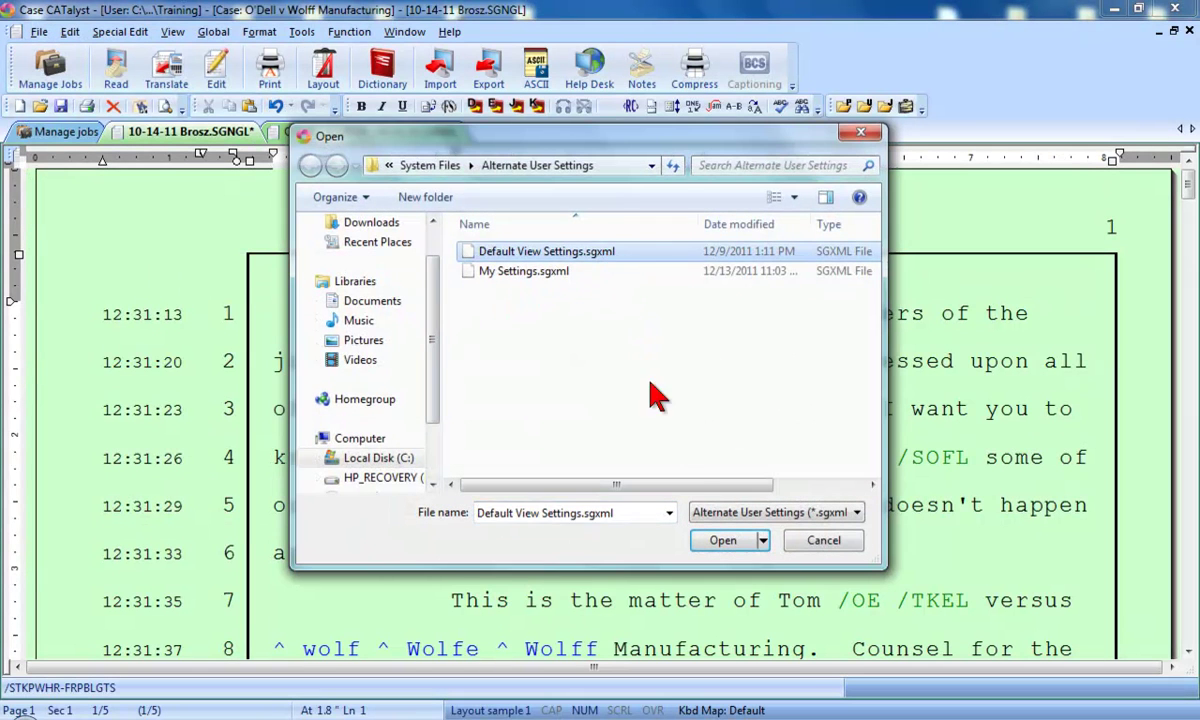
pyautogui.click(720, 542)
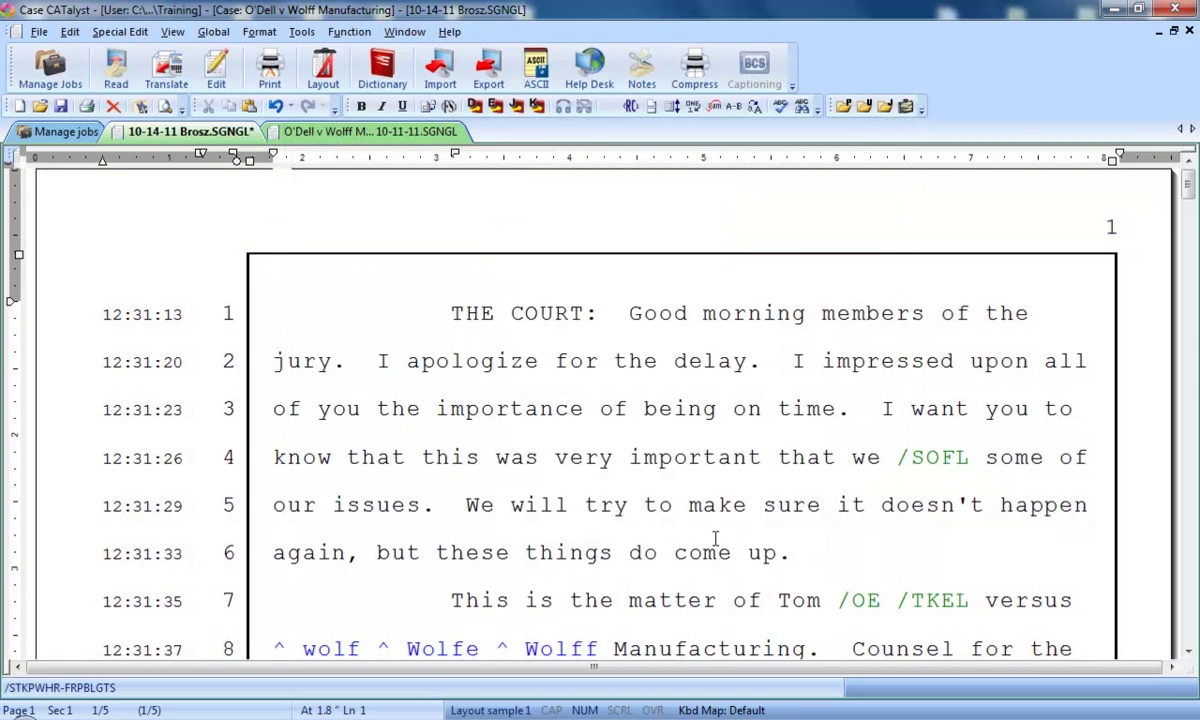